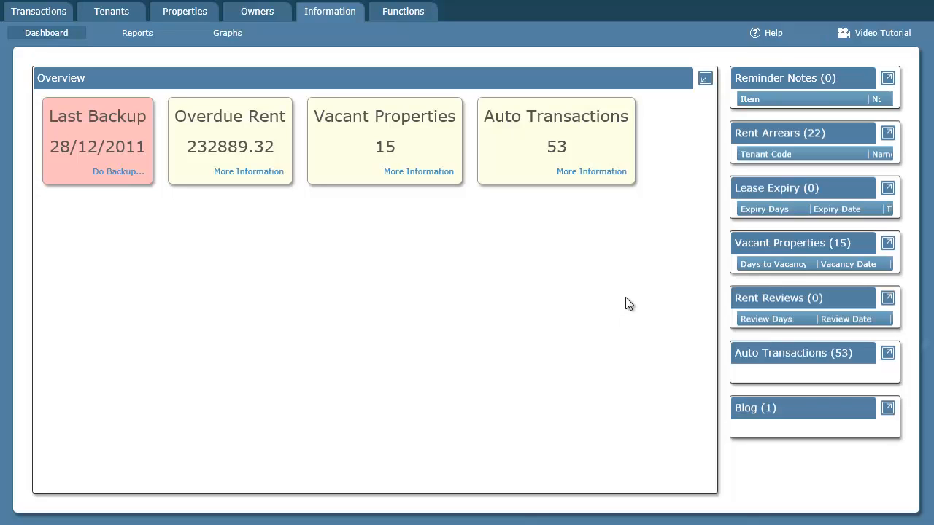
- Open the inspection templates setup and examine the rooms included in House without Garage and Apartment
left_click(416, 16)
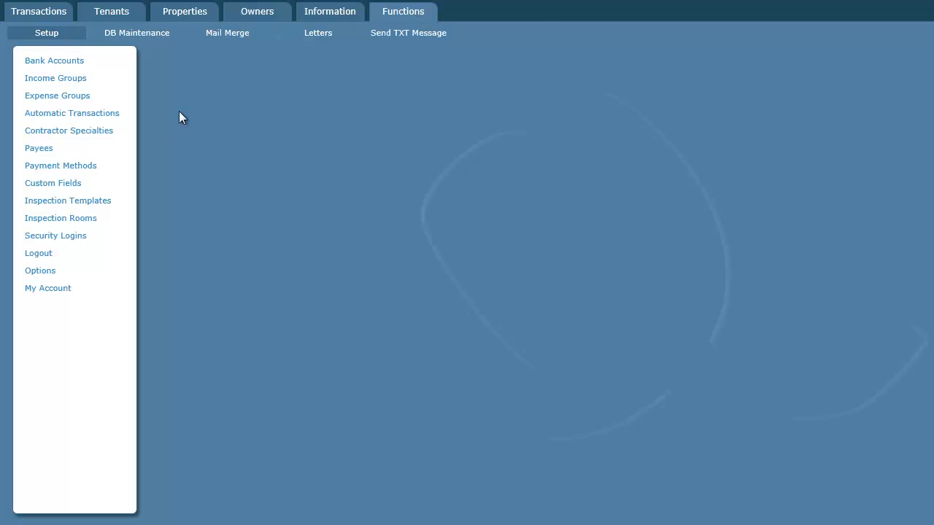
left_click(92, 209)
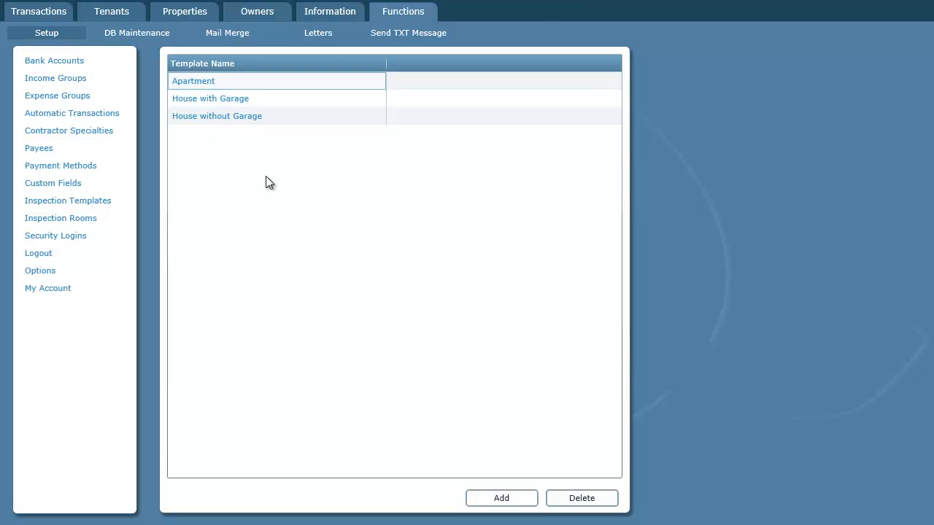
left_click(227, 123)
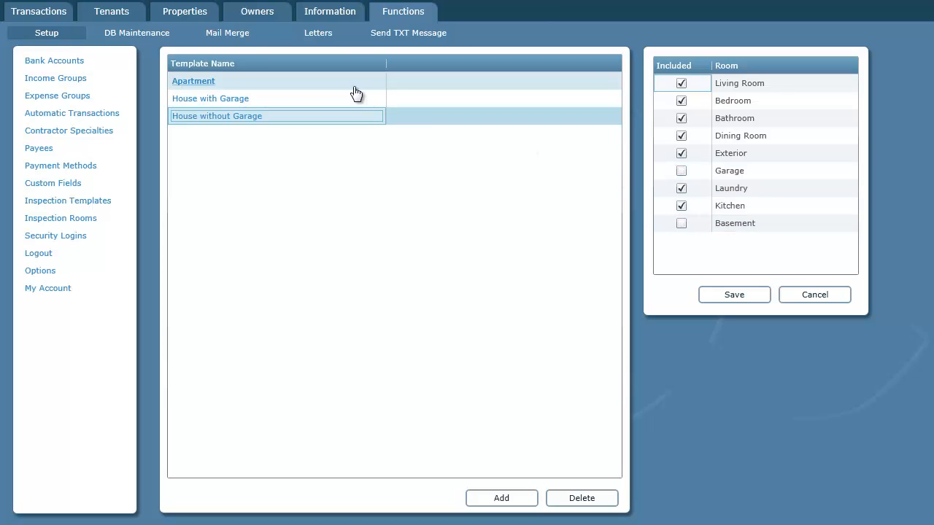
left_click(209, 86)
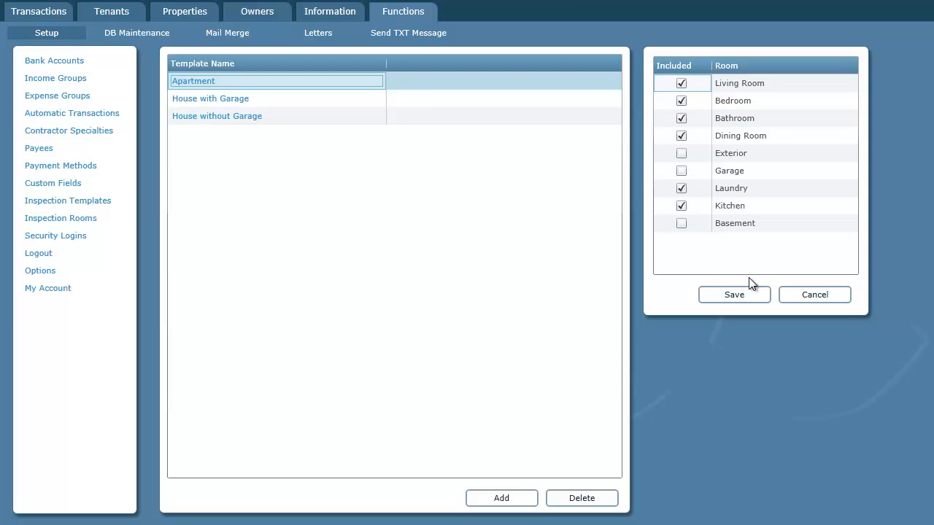
left_click(798, 293)
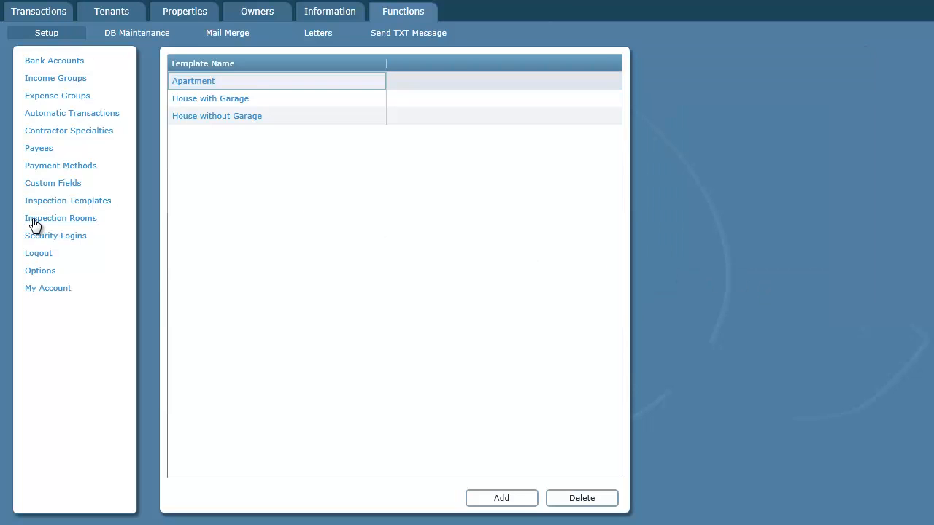
- Open the inspection rooms setup and examine the Kitchen attributes, including Diskwasher, Stove, Cabinets and Sink
left_click(80, 221)
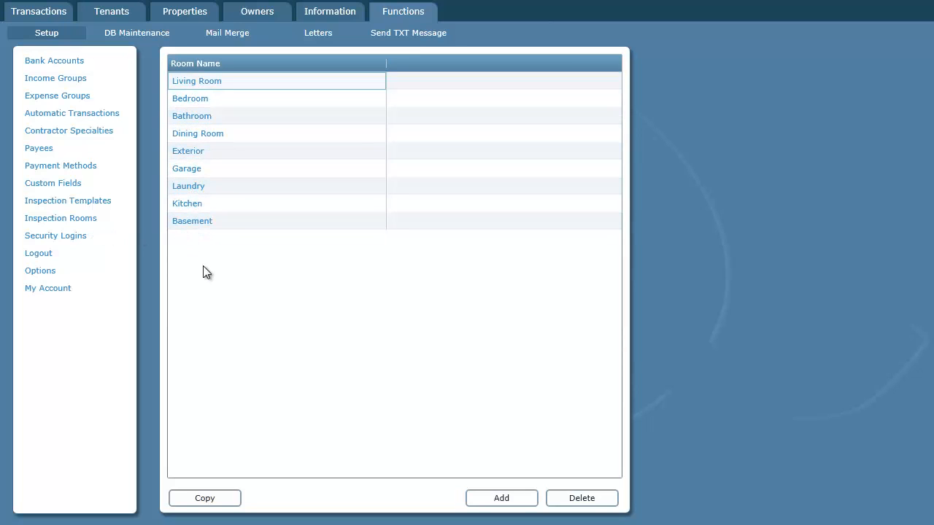
left_click(194, 207)
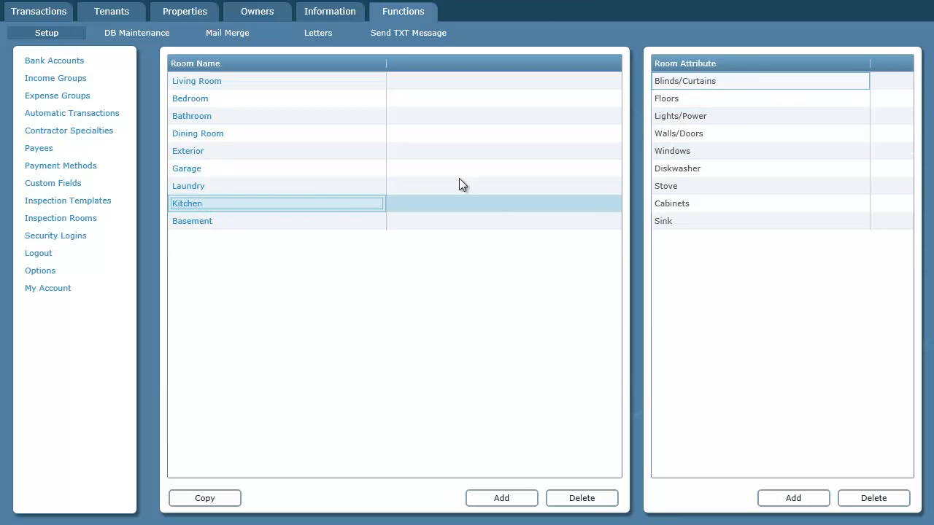
left_click(688, 169)
left_click(680, 185)
left_click(683, 206)
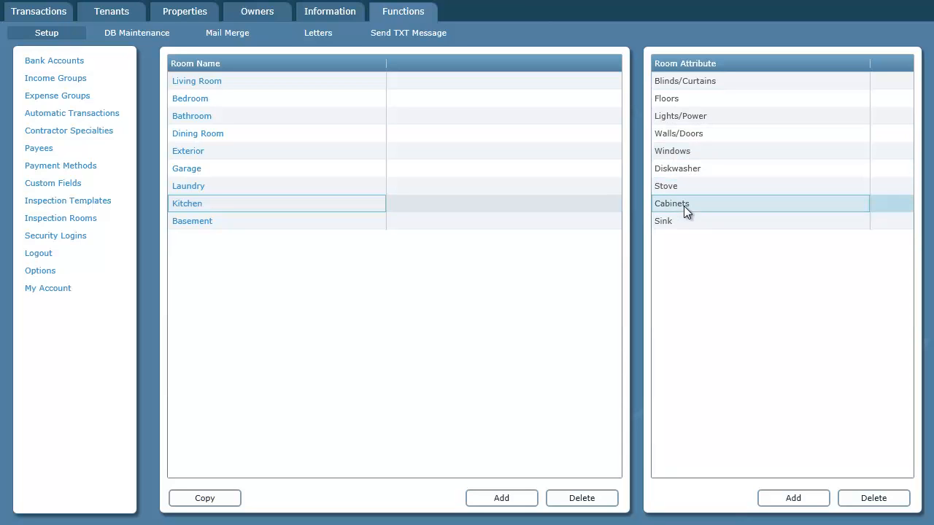
left_click(683, 220)
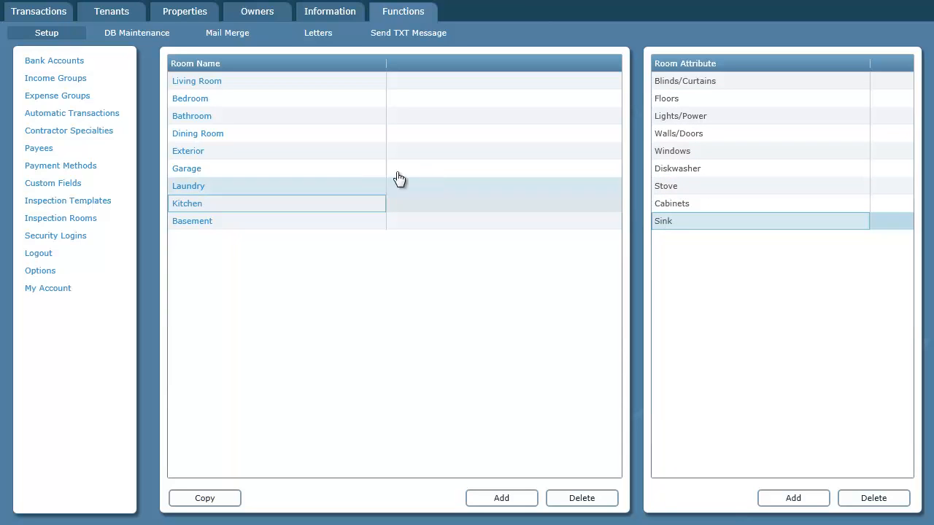
- Examine the Exterior room's attributes, including Fences, Mailbox and Decks
left_click(188, 153)
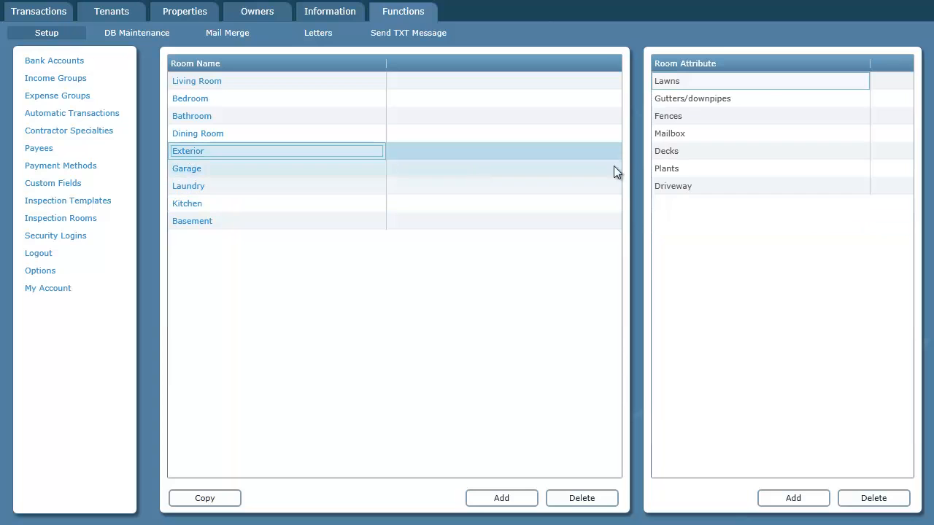
left_click(677, 115)
left_click(676, 133)
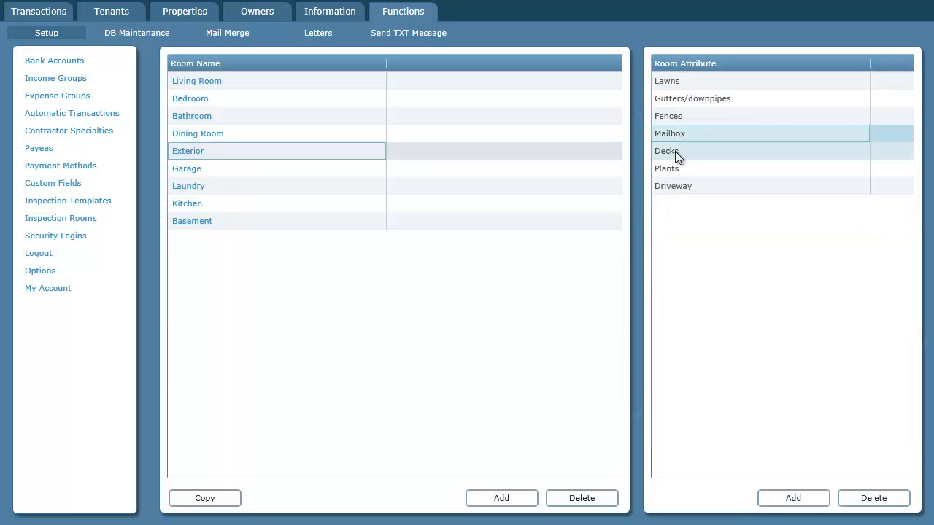
left_click(675, 151)
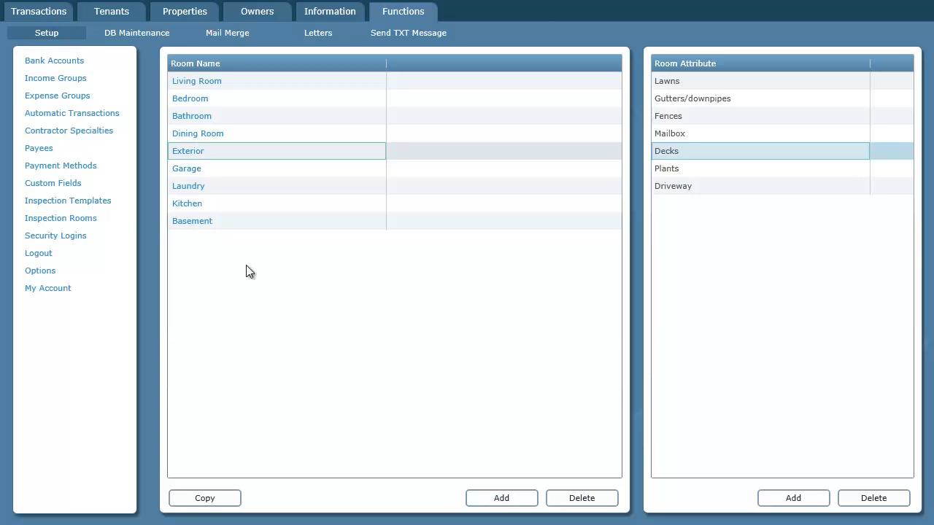
- Return to the inspection templates and review the Apartment template's rooms, closing it without changes
left_click(63, 204)
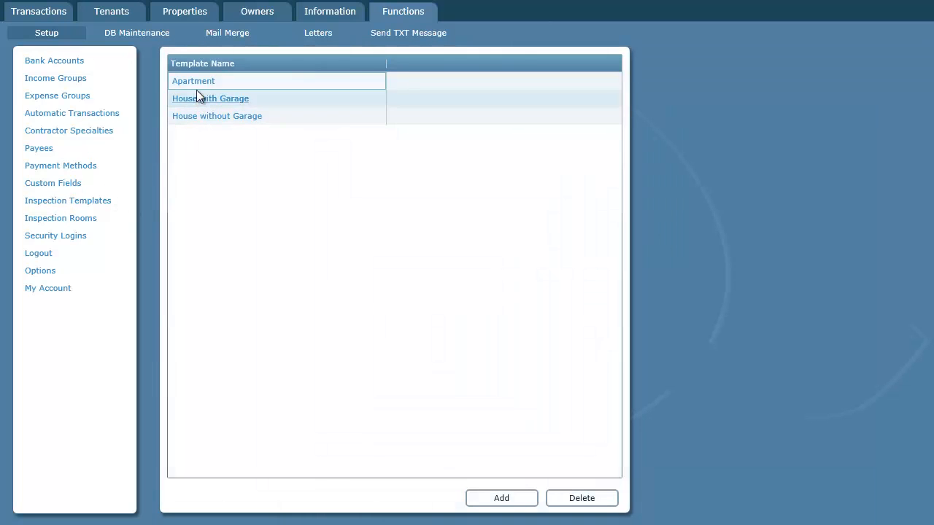
left_click(199, 83)
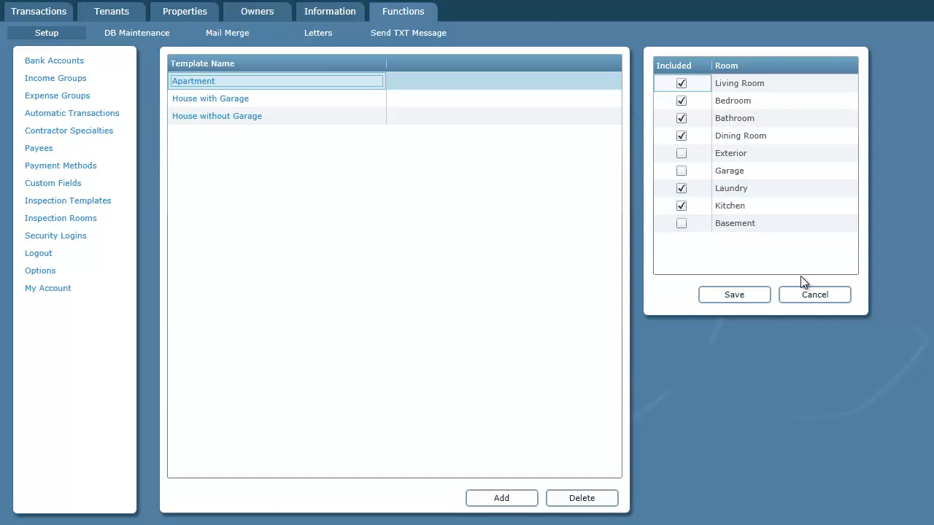
left_click(815, 294)
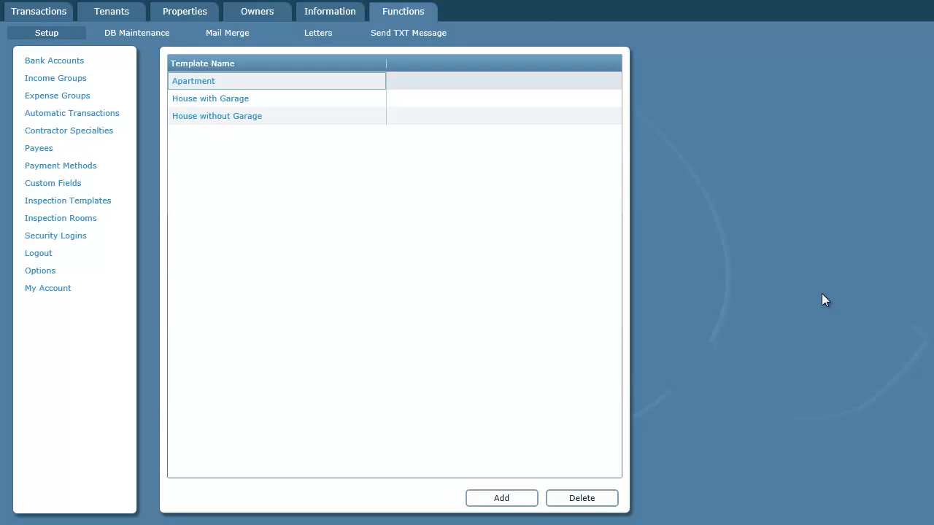
- Open the details of DemoProperty1 in the properties list and examine its bedroom and bathroom fields
left_click(183, 15)
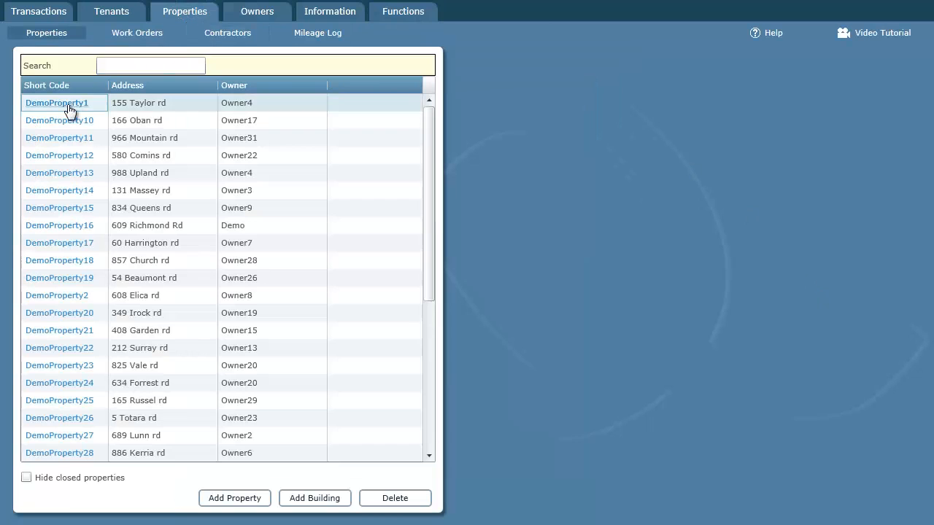
left_click(64, 104)
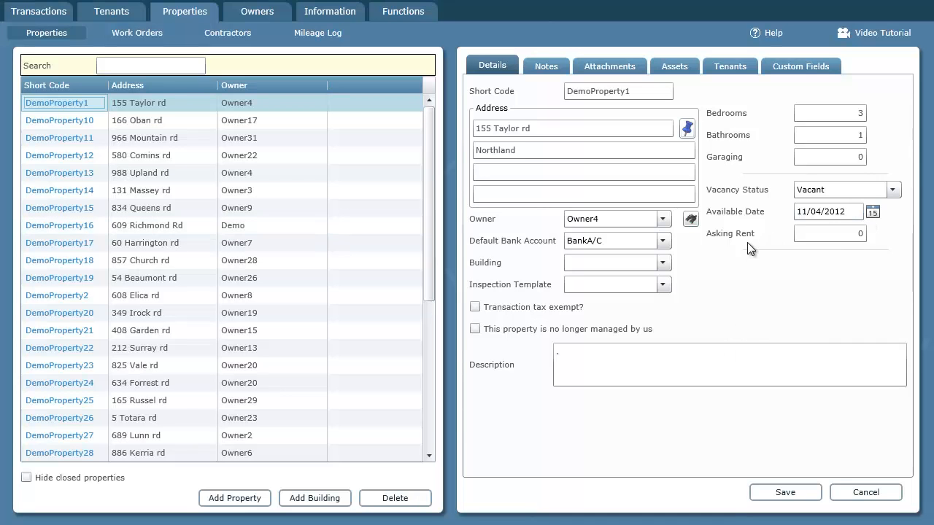
left_click(819, 115)
key("Tab")
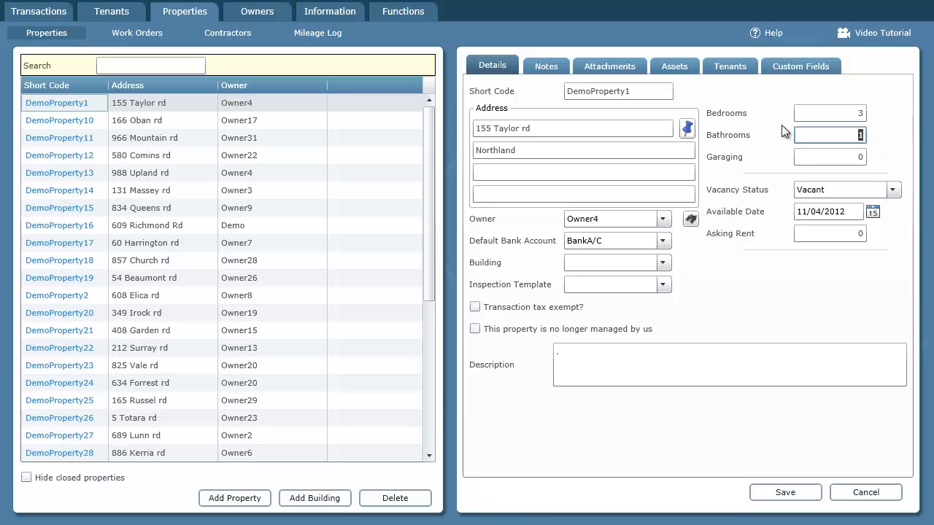
left_click(834, 117)
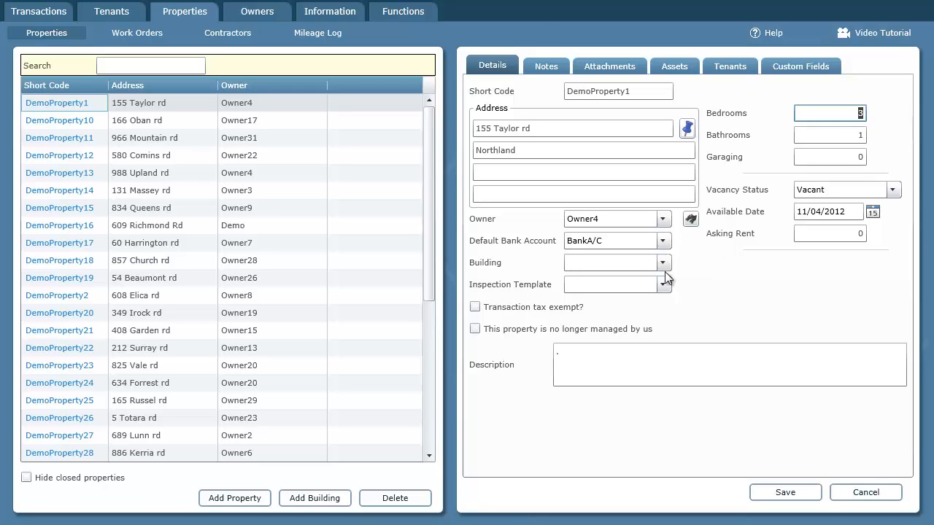
- Choose House with Garage as DemoProperty1's inspection template, and leave for the tenants list without saving the changes
left_click(586, 285)
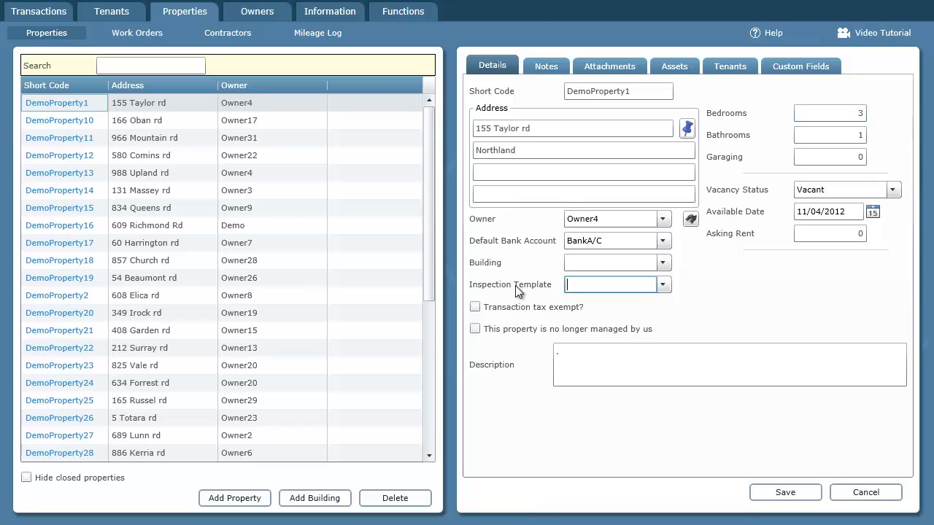
left_click(663, 285)
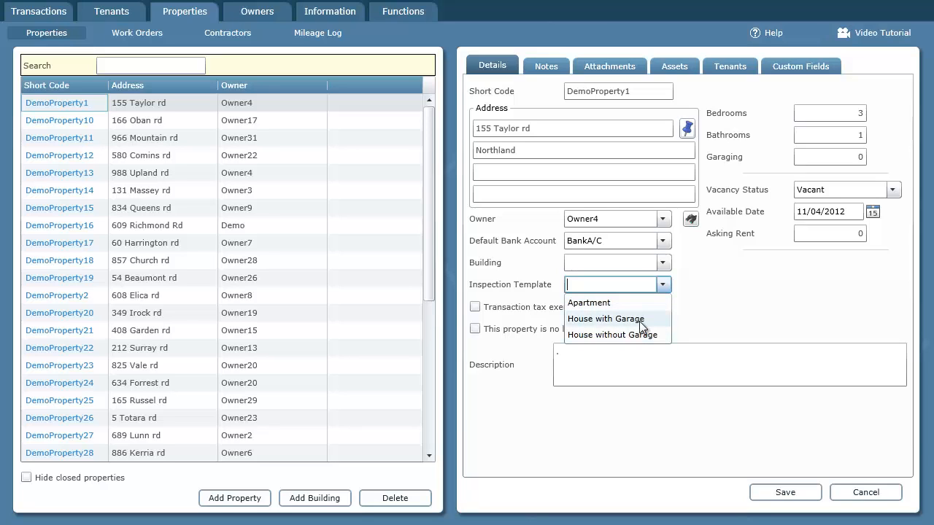
left_click(603, 319)
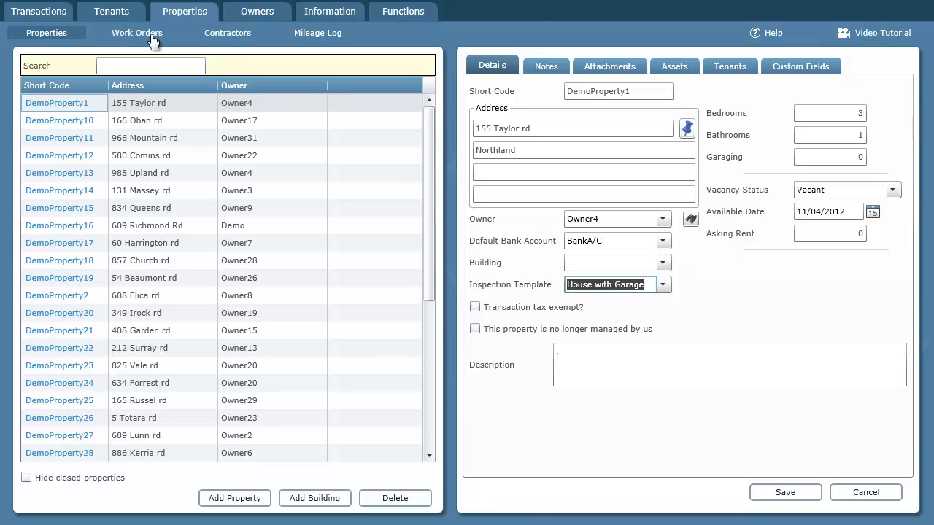
left_click(113, 13)
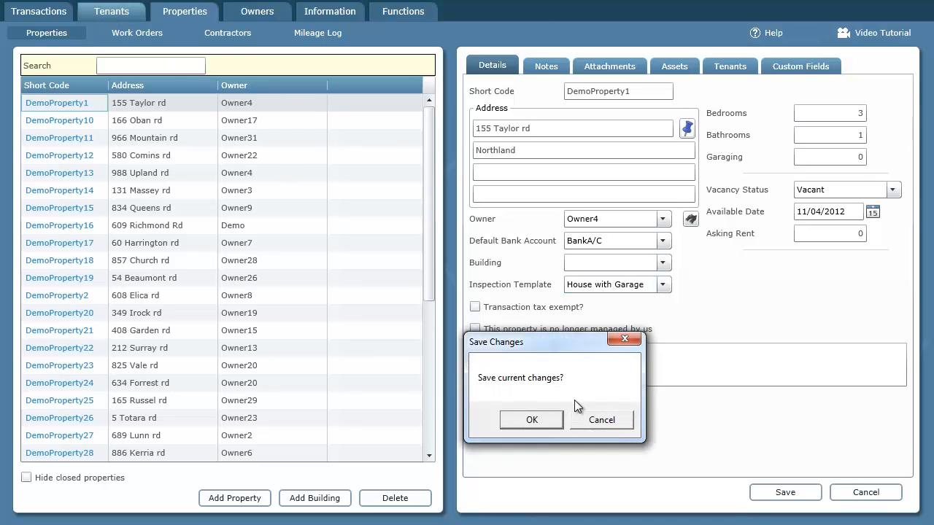
left_click(606, 421)
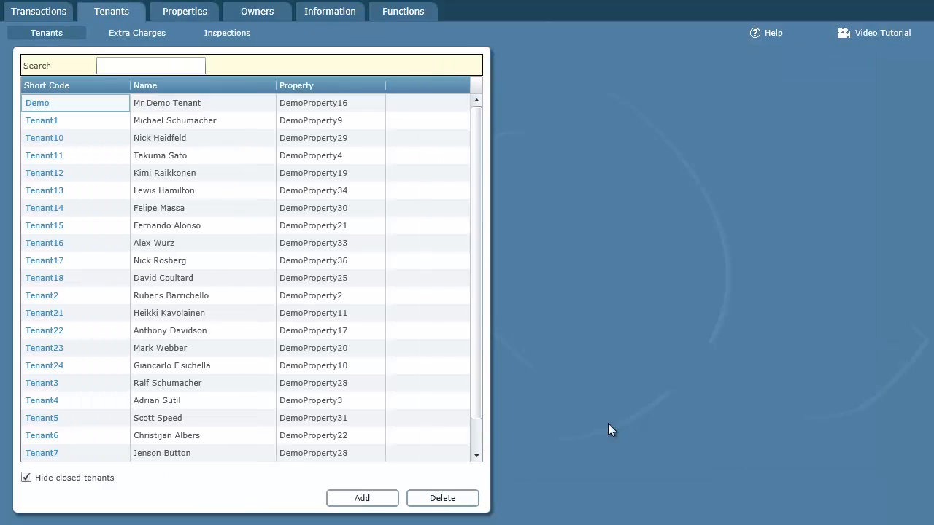
- Load the inspection schedule in the tenants' inspections area
left_click(246, 40)
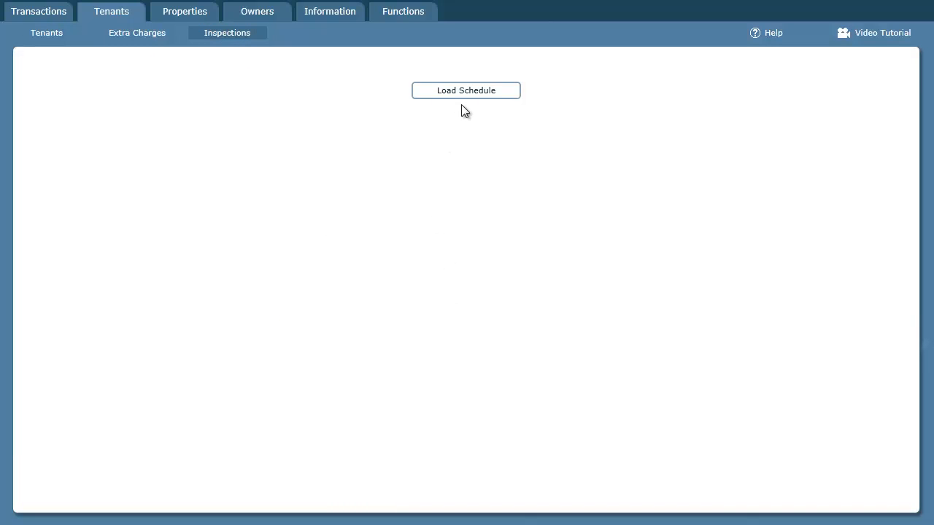
left_click(478, 93)
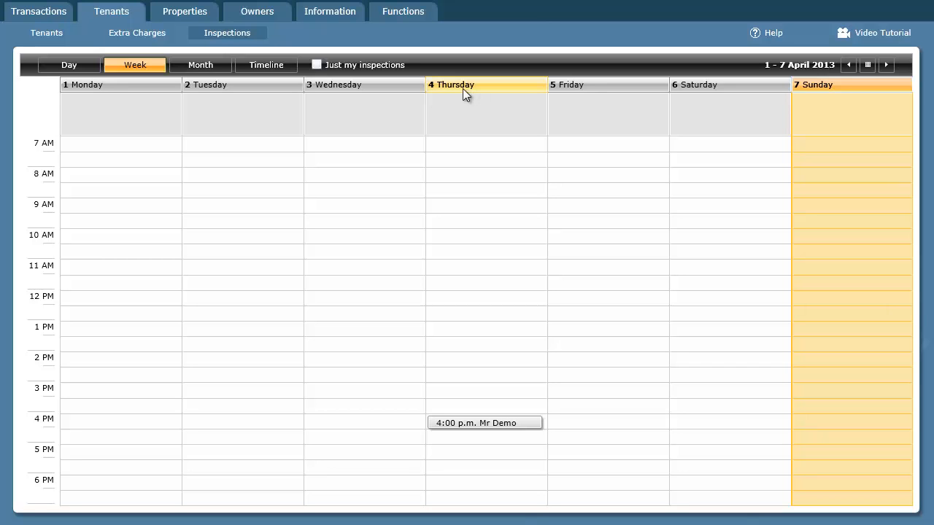
- Compare how the inspection schedule looks by day, week, month and timeline
left_click(73, 65)
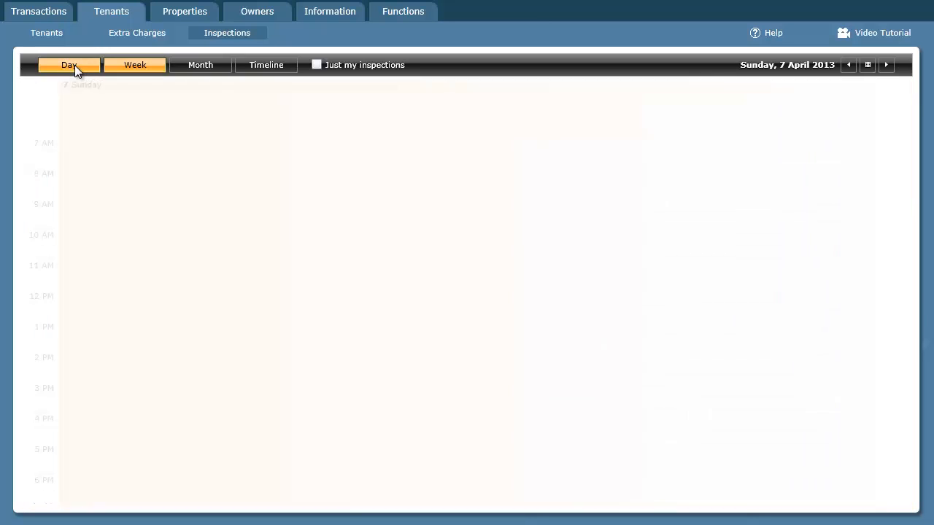
left_click(144, 64)
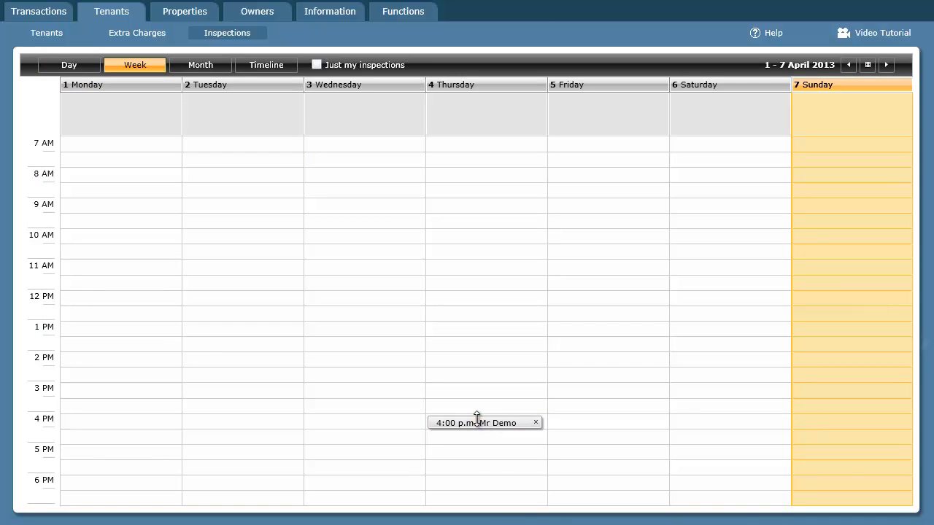
left_click(461, 424)
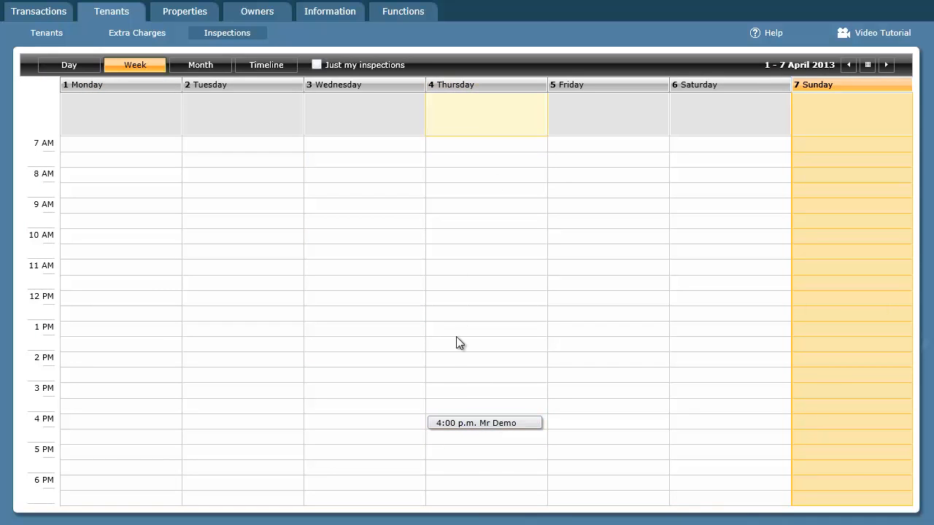
left_click(208, 65)
left_click(200, 65)
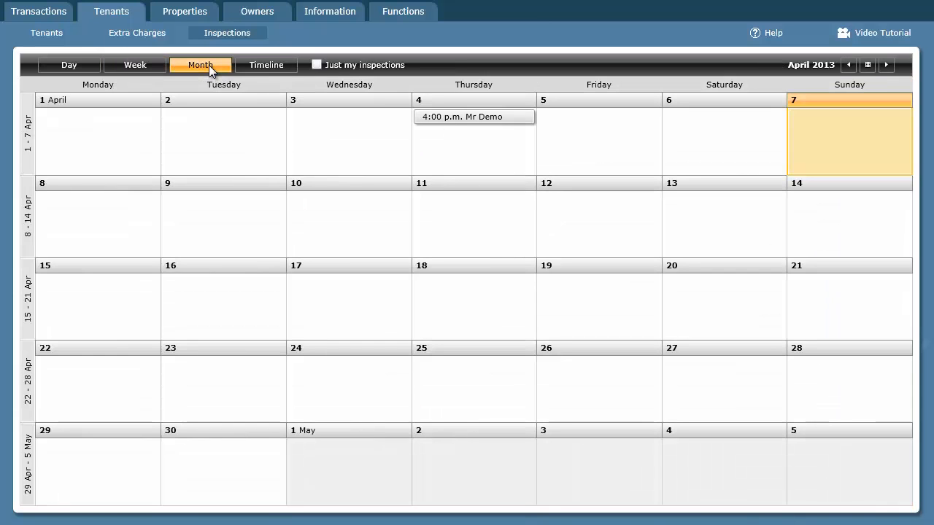
left_click(275, 64)
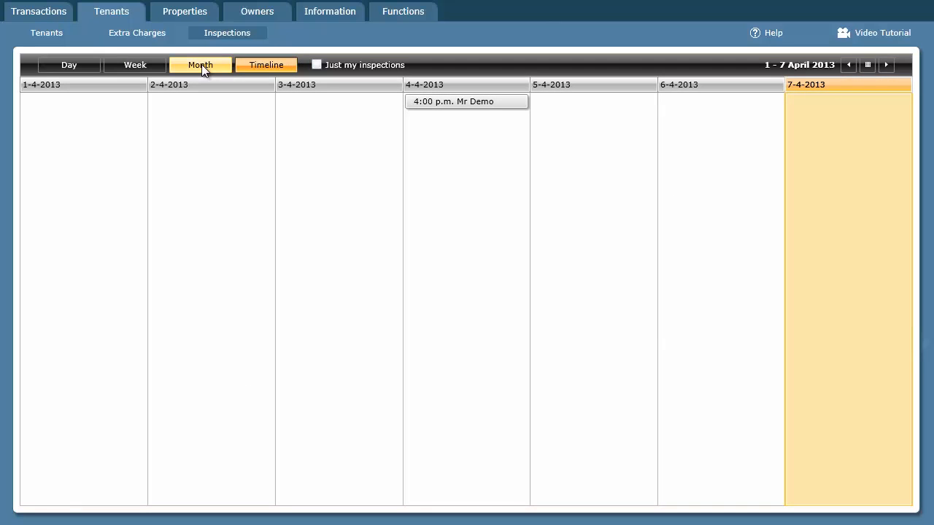
left_click(201, 64)
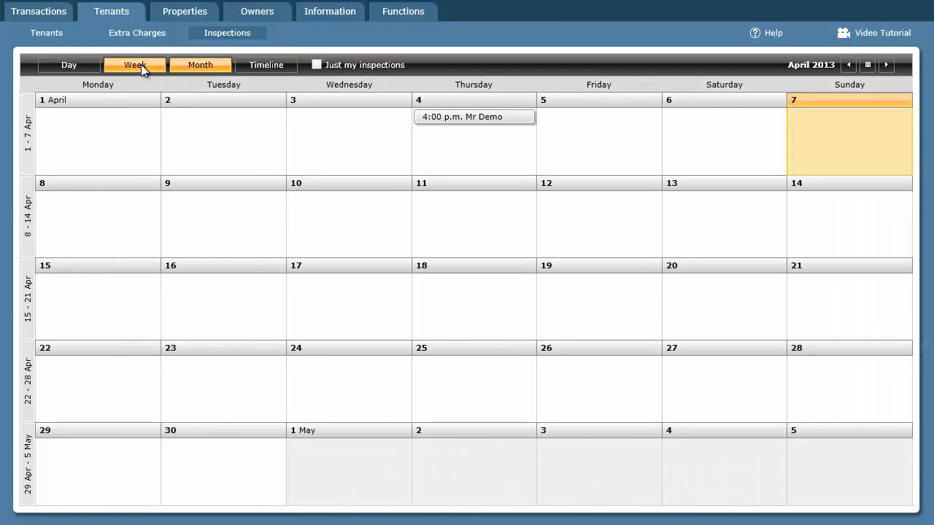
- Show the inspection schedule by week again and browse one week ahead and back to 1 - 7 April 2013
left_click(162, 65)
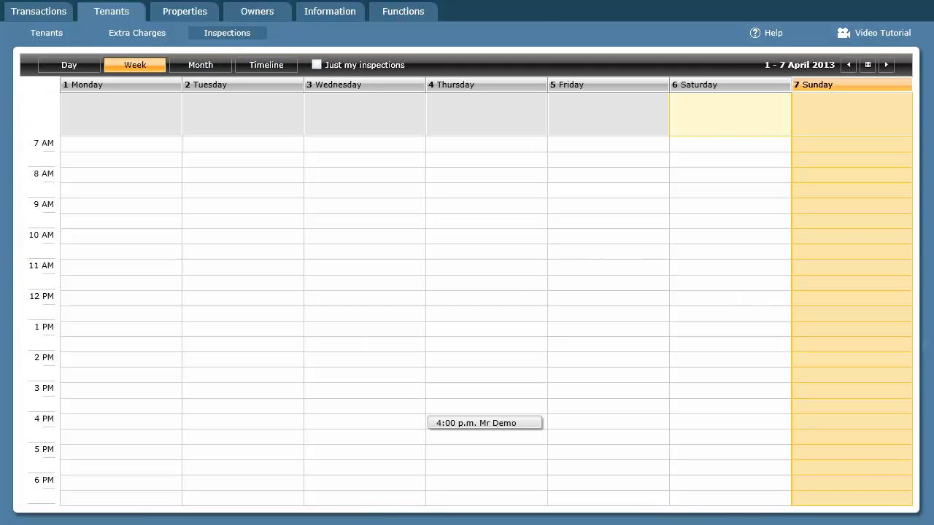
left_click(887, 64)
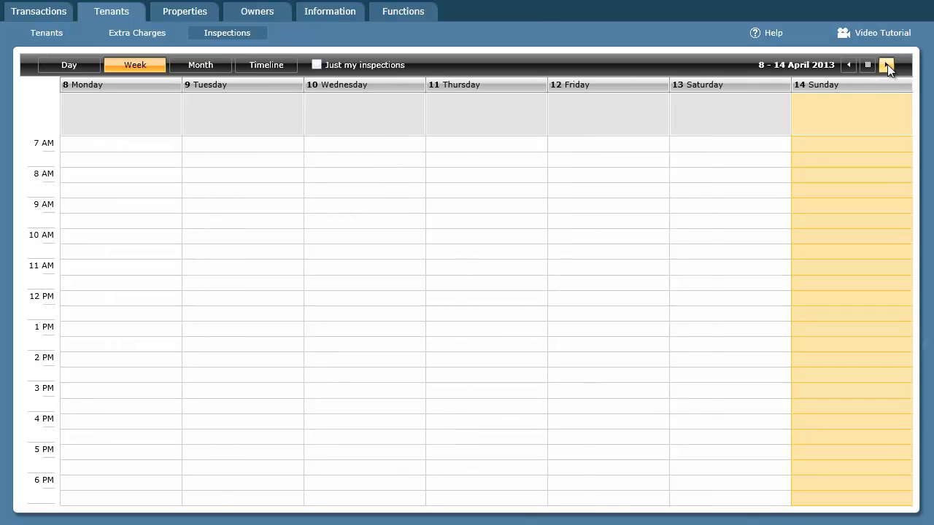
left_click(847, 64)
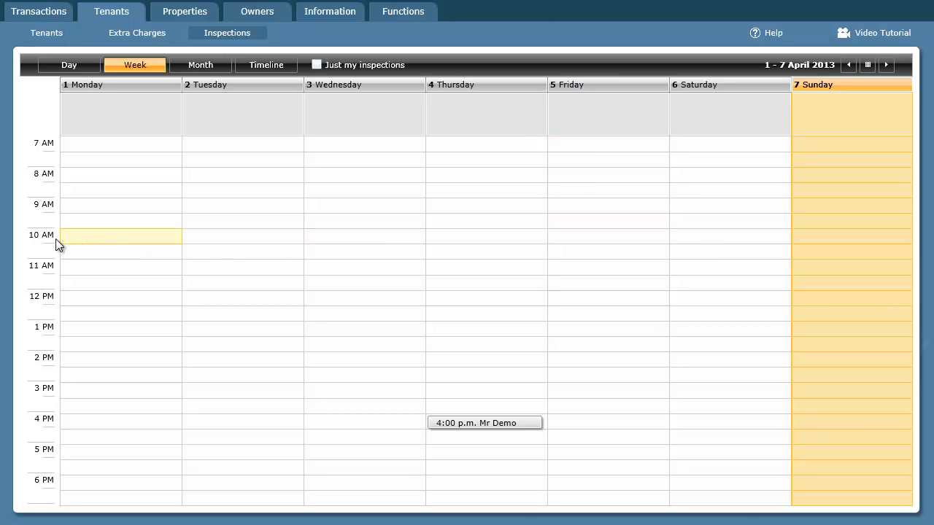
- Schedule an inspection for Tenant14 on Friday 5/04/2013 at 10:00 a.m. with inspector Login 1 and the Apartment template
double_click(590, 235)
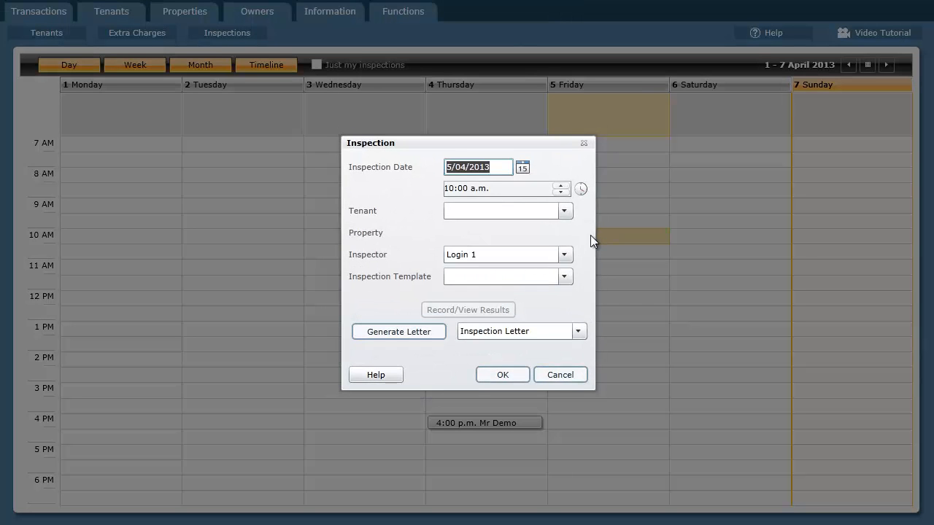
left_click(565, 208)
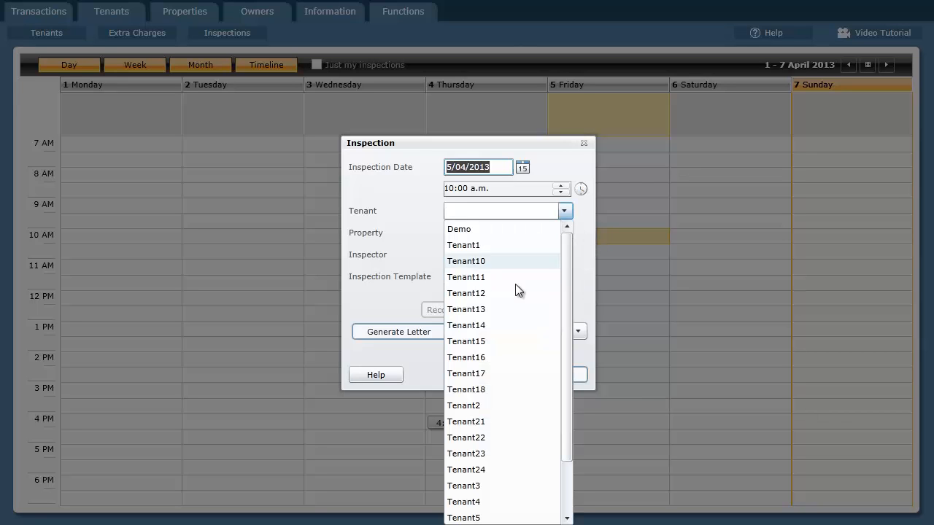
left_click(496, 326)
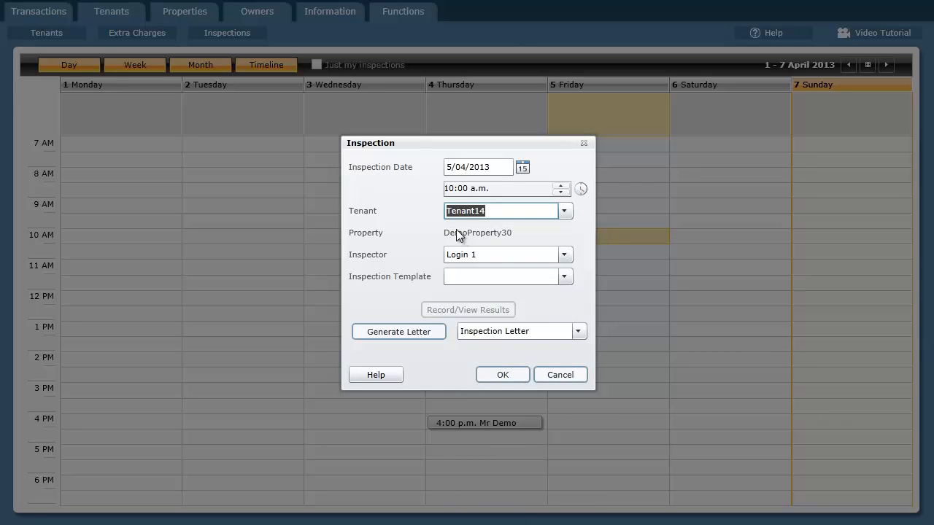
left_click(564, 276)
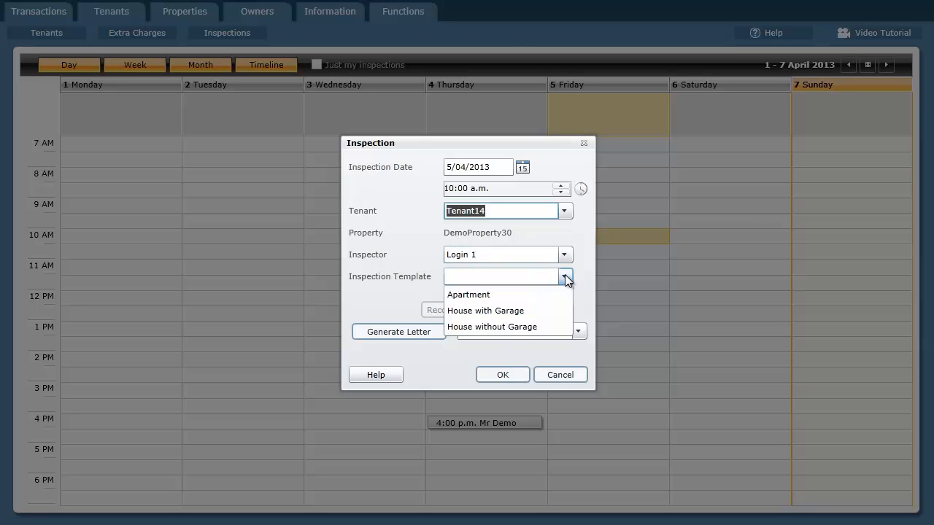
left_click(520, 297)
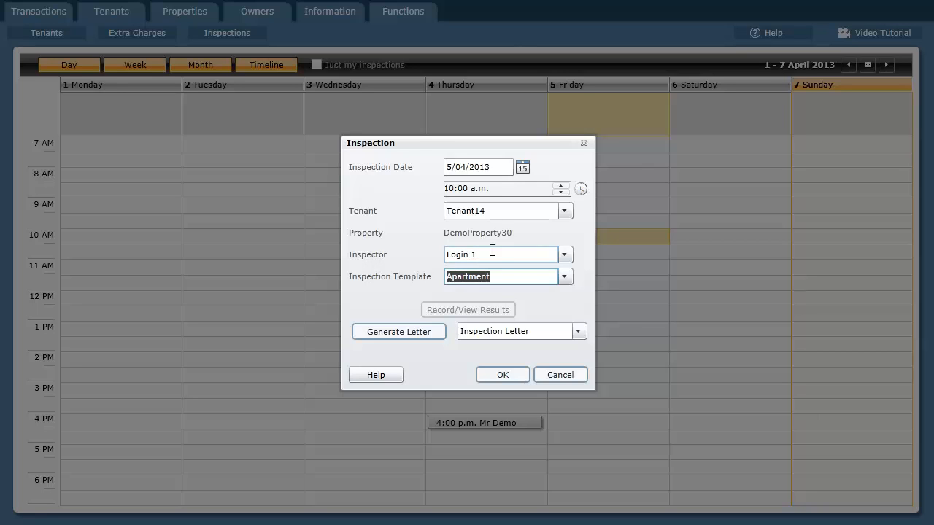
left_click(565, 255)
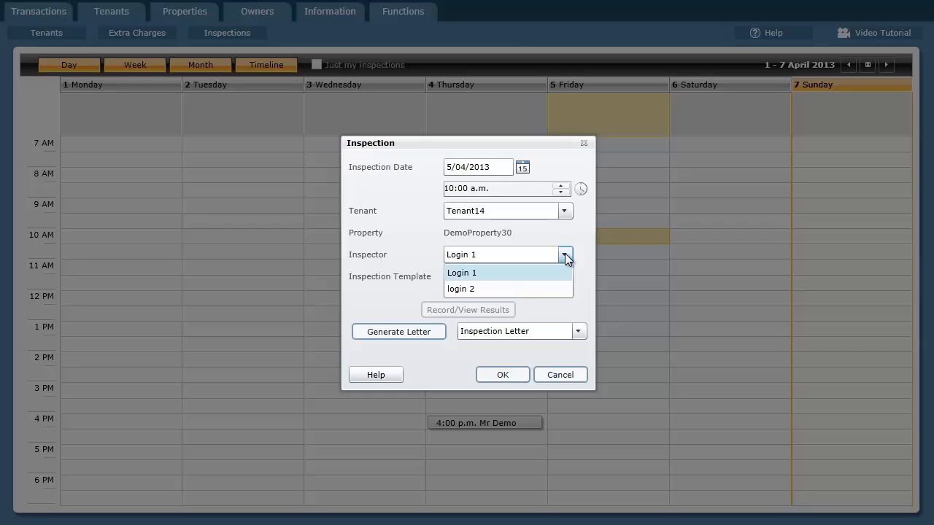
left_click(565, 255)
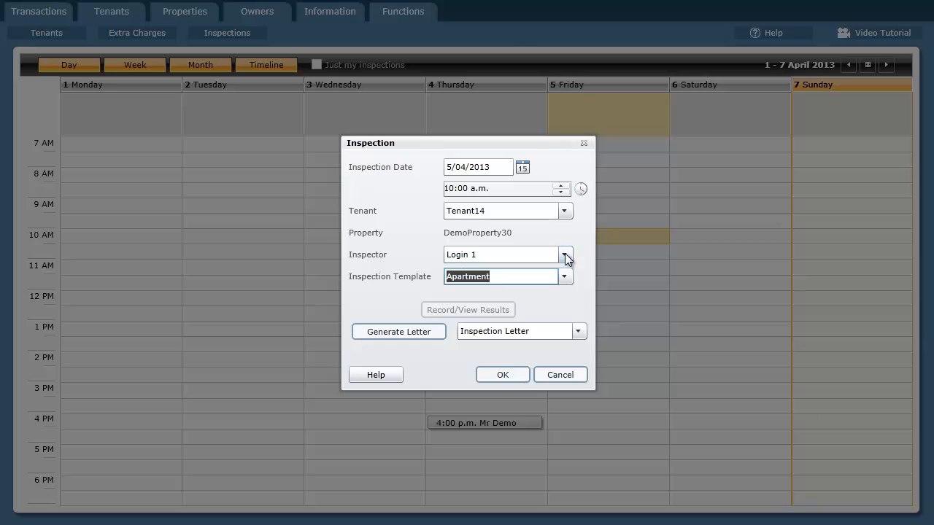
left_click(511, 376)
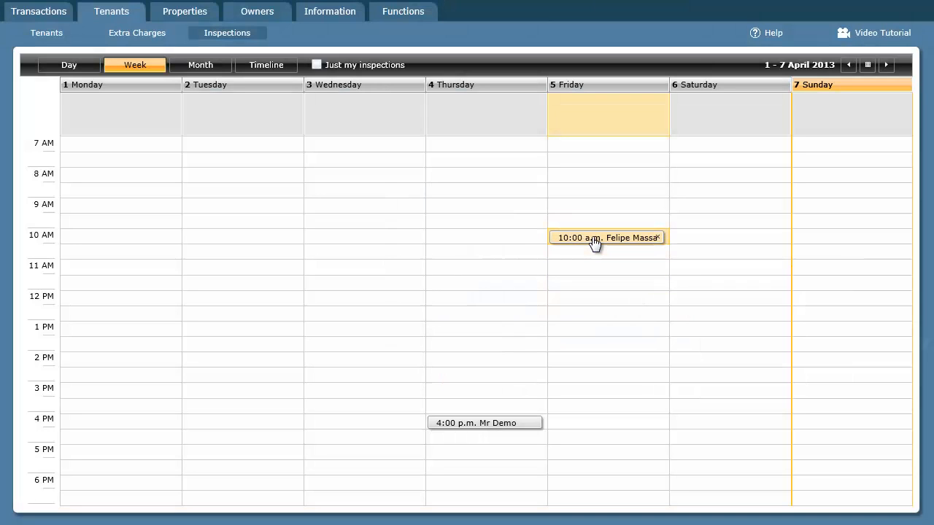
- Reopen the Friday 10:00 a.m. inspection and generate its Inspection Letter
mouse_move(594, 243)
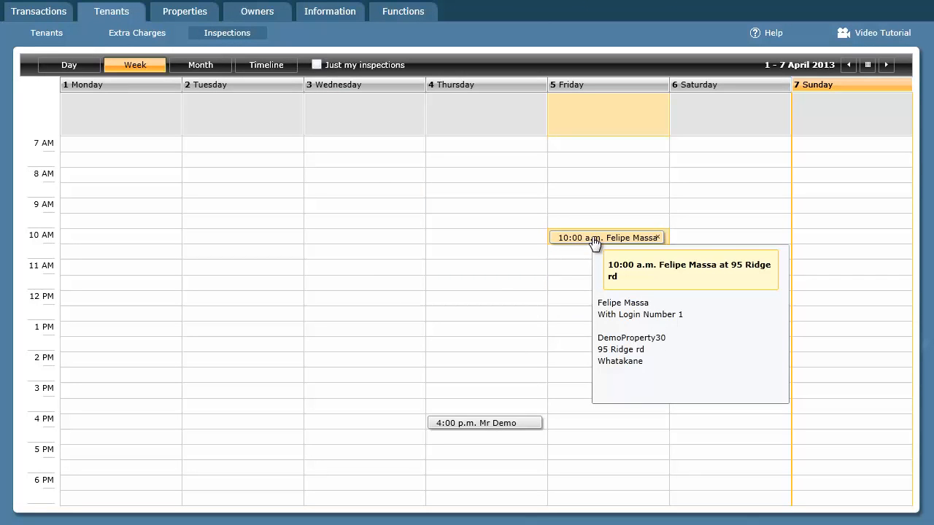
double_click(594, 243)
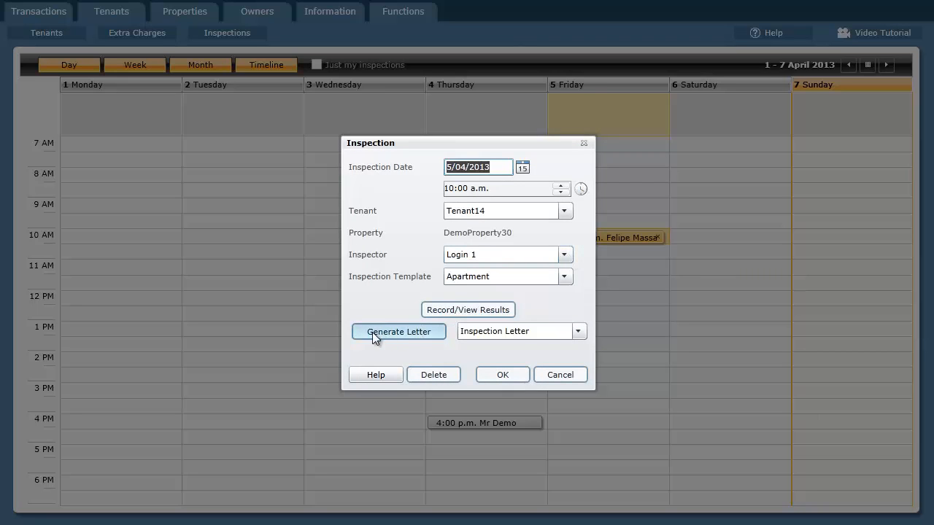
left_click(579, 332)
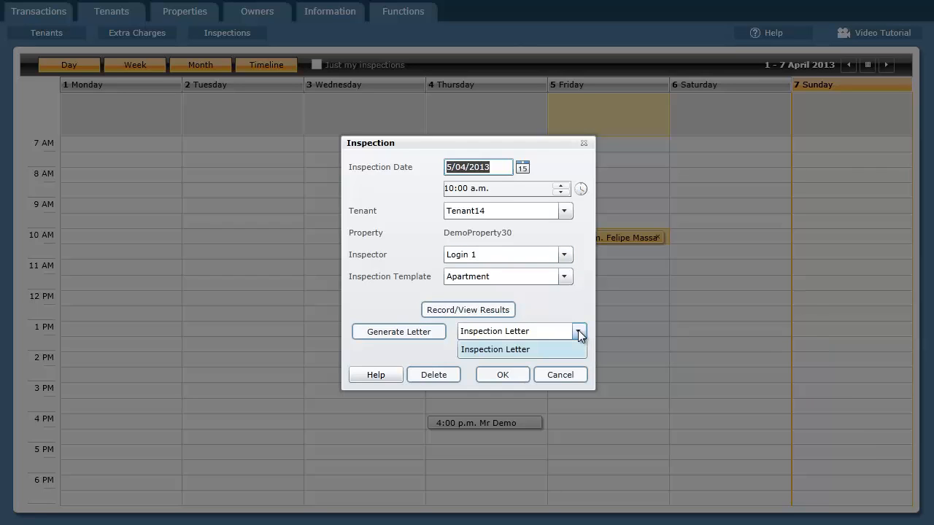
left_click(579, 332)
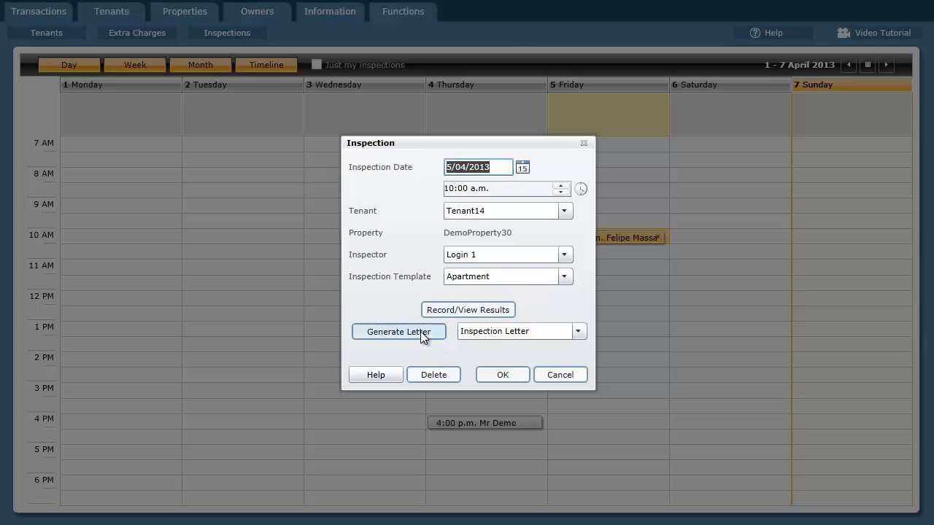
left_click(398, 331)
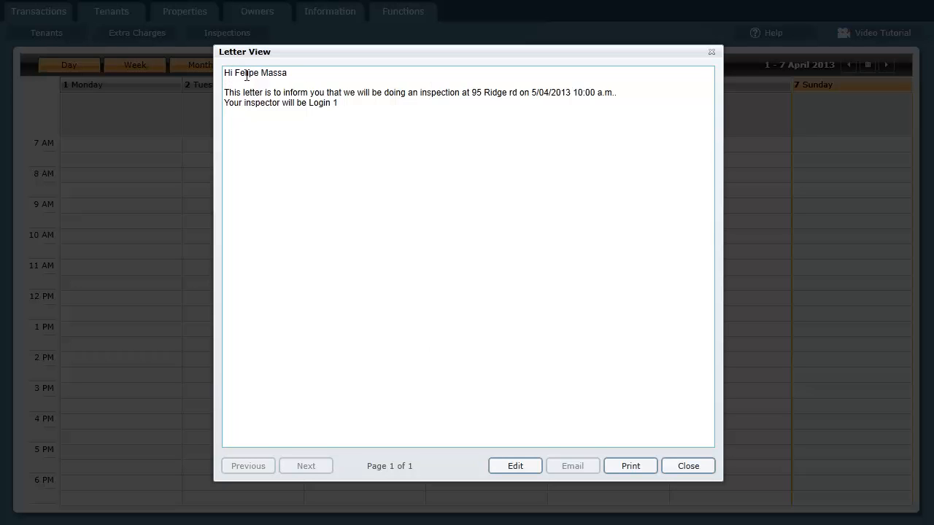
- Check the tenant name, inspection date and time, and inspector in the letter, close it and save the inspection
left_click_drag(245, 72, 282, 73)
left_click_drag(531, 93, 615, 92)
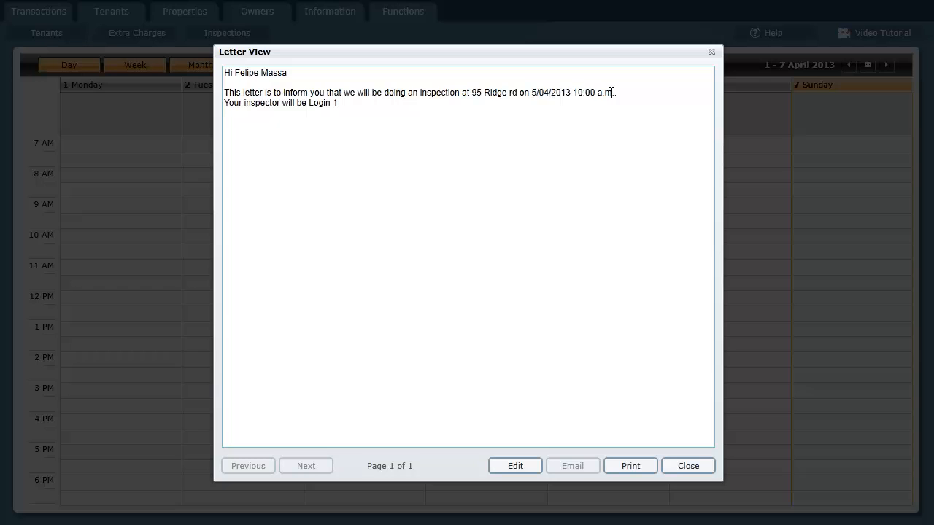
left_click(344, 103)
left_click_drag(345, 102, 309, 103)
left_click(688, 466)
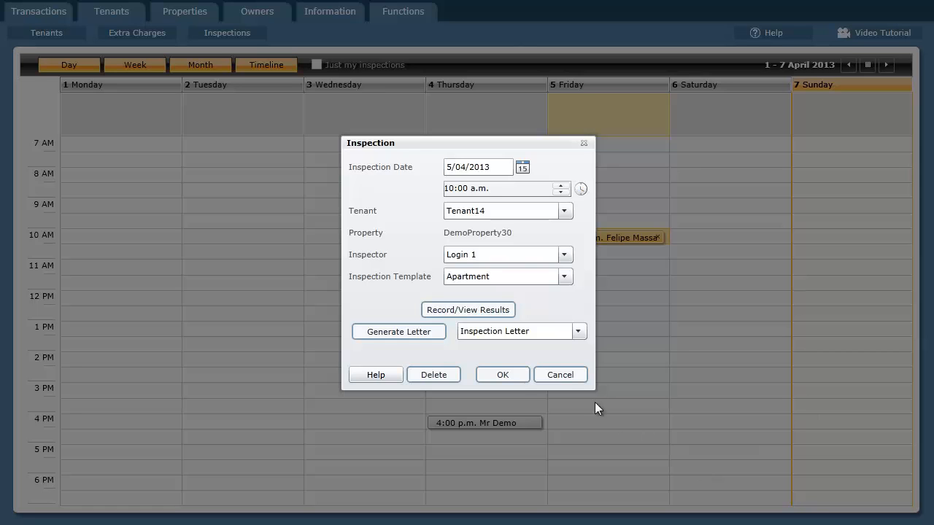
left_click(515, 374)
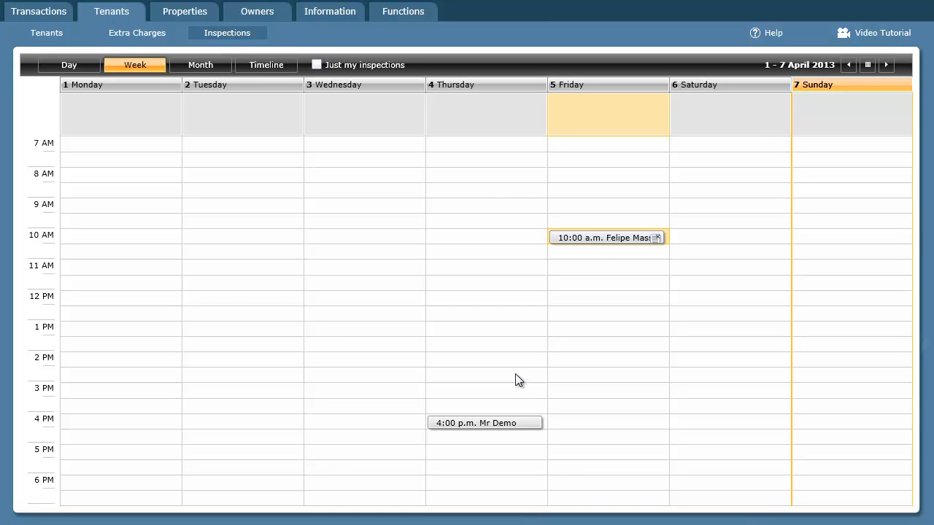
- Open the results of the Friday 10:00 a.m. inspection, return to its details to check the template, and reopen the results
double_click(597, 241)
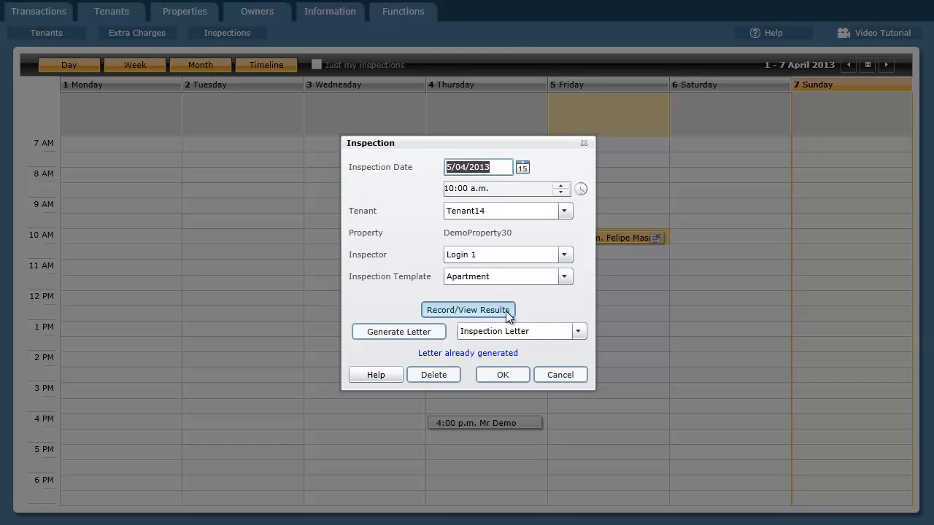
left_click(500, 310)
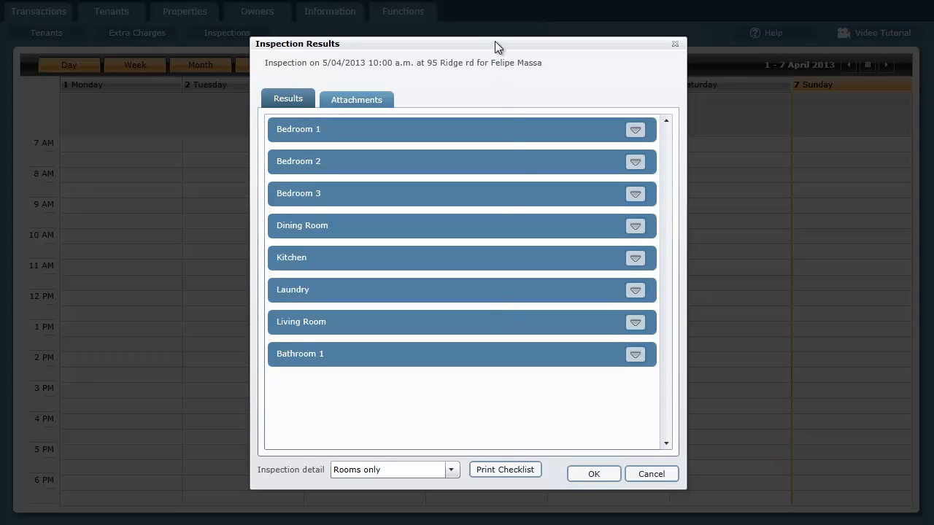
left_click(653, 474)
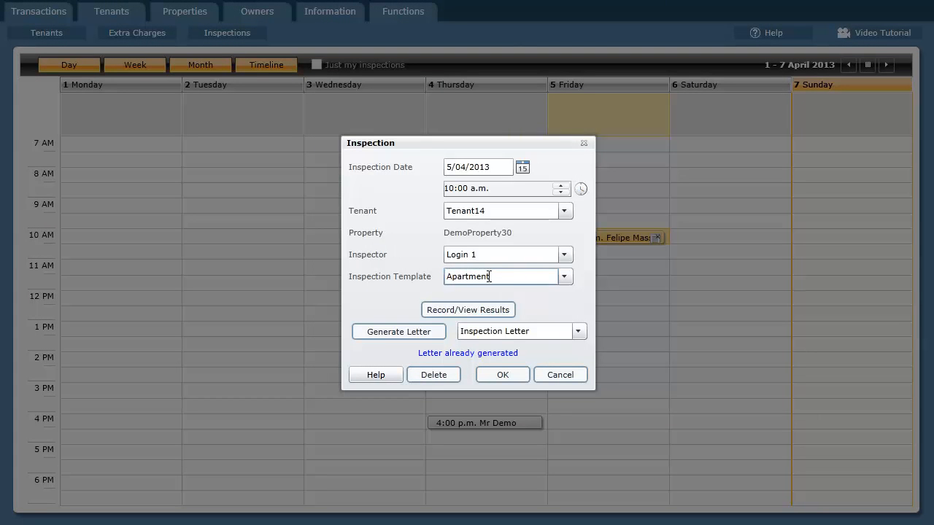
left_click(483, 309)
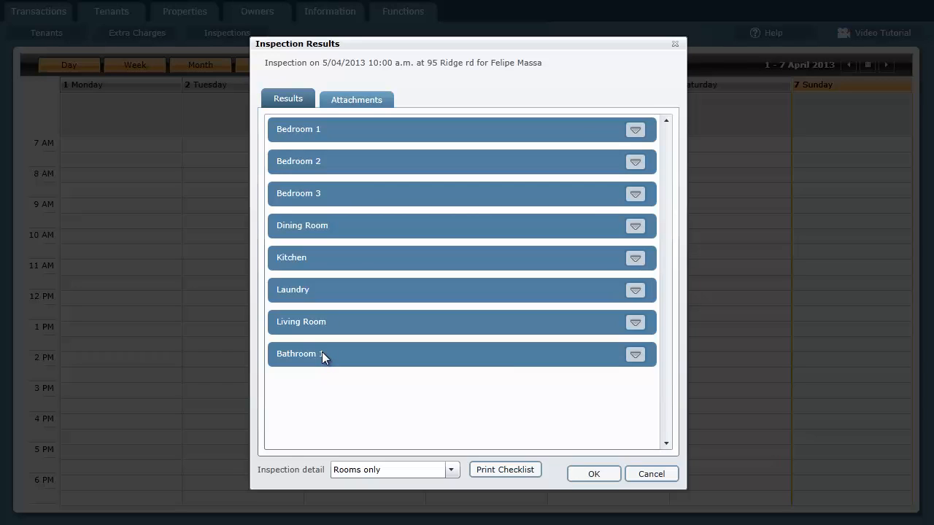
- Generate the rooms-only inspection checklist, look through the PDF report and close it
left_click(515, 470)
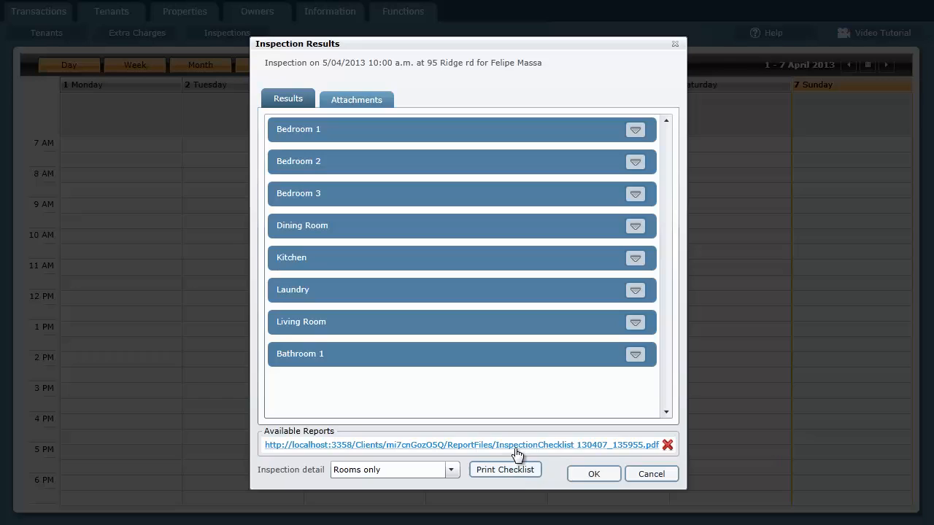
left_click(515, 446)
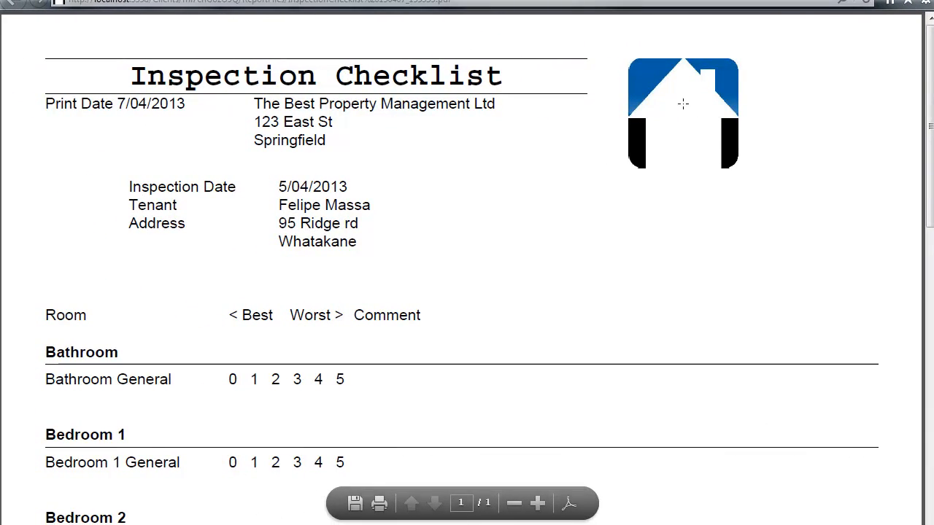
left_click_drag(930, 105, 928, 208)
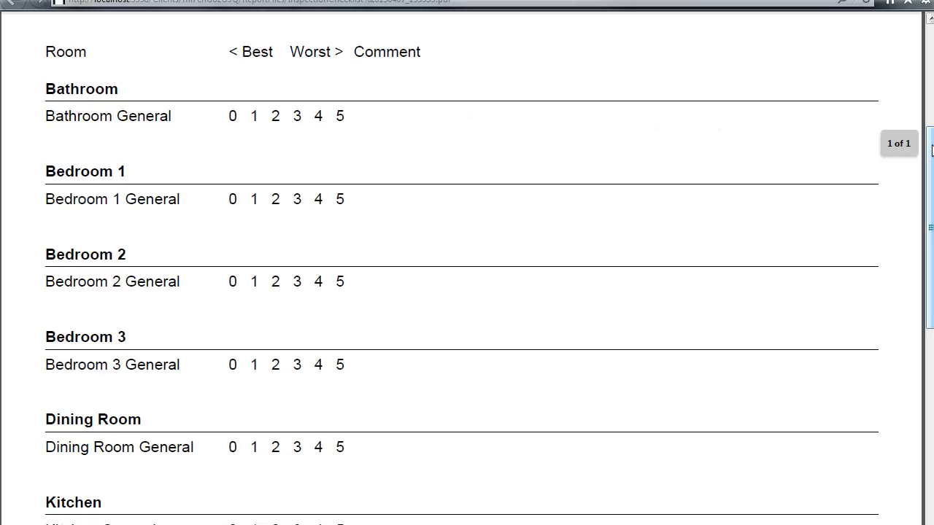
left_click_drag(930, 146, 930, 33)
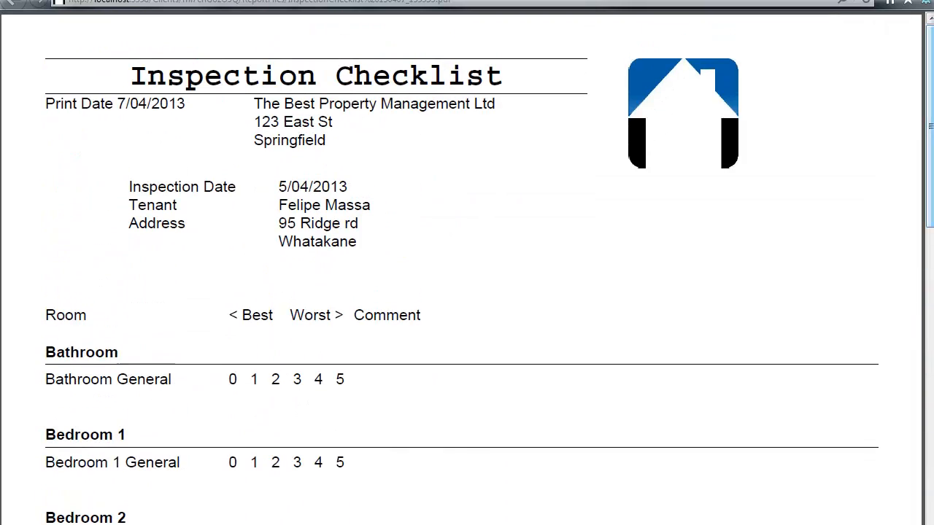
left_click(921, 1)
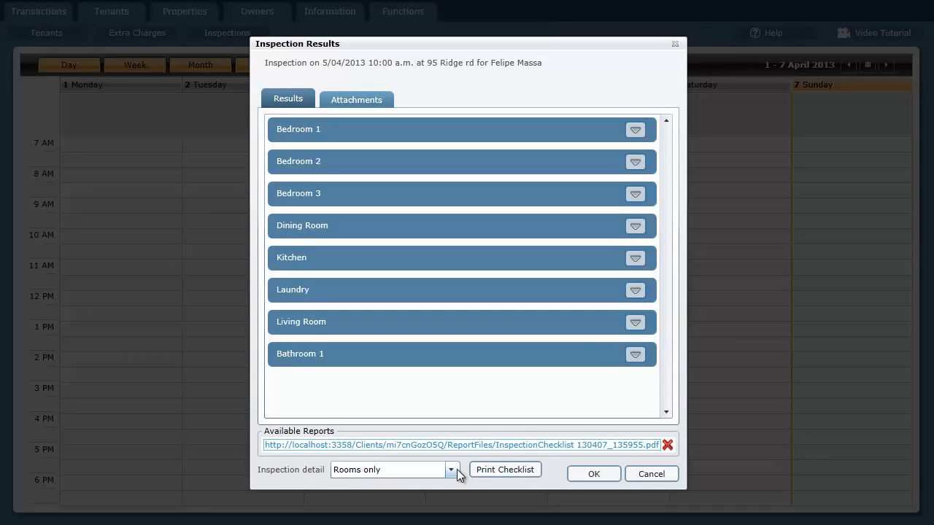
- Look at the Dining Room entry, expand the Kitchen results and set the inspection detail to Attributes only
left_click(634, 226)
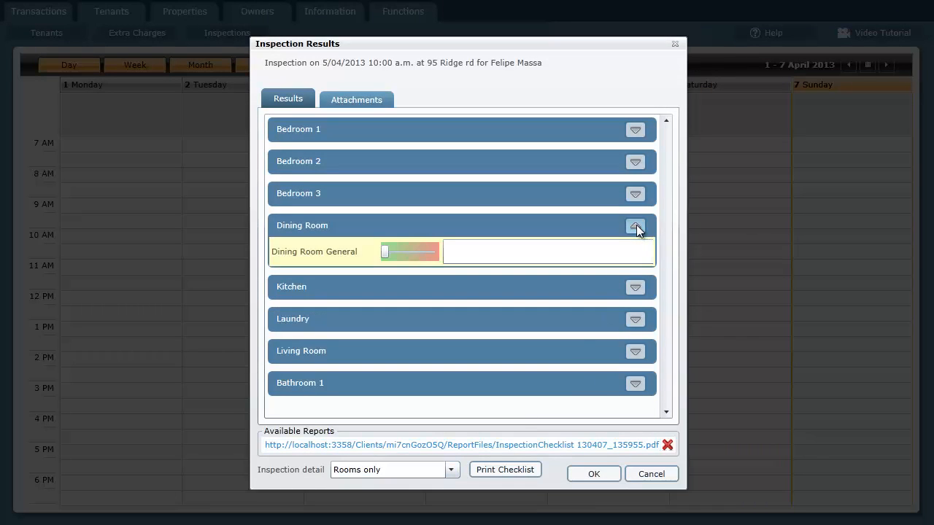
left_click(636, 227)
left_click(636, 255)
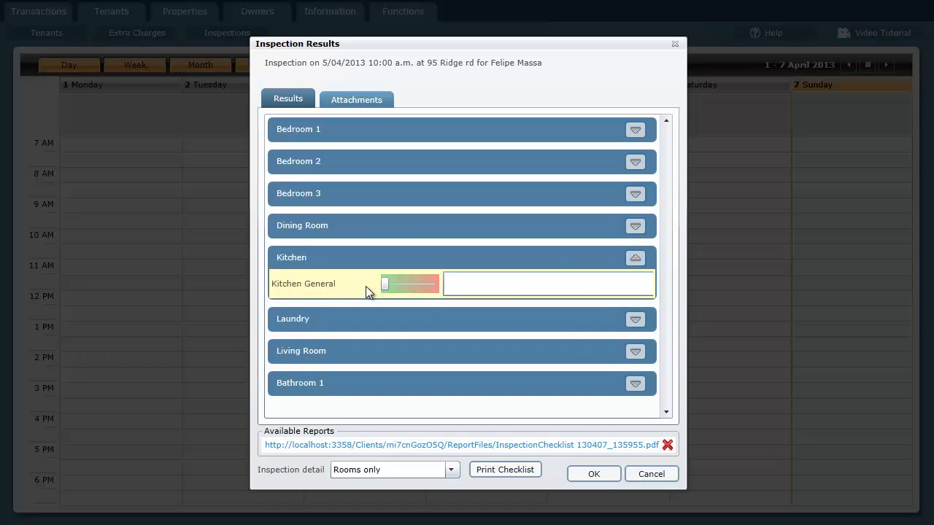
left_click(451, 471)
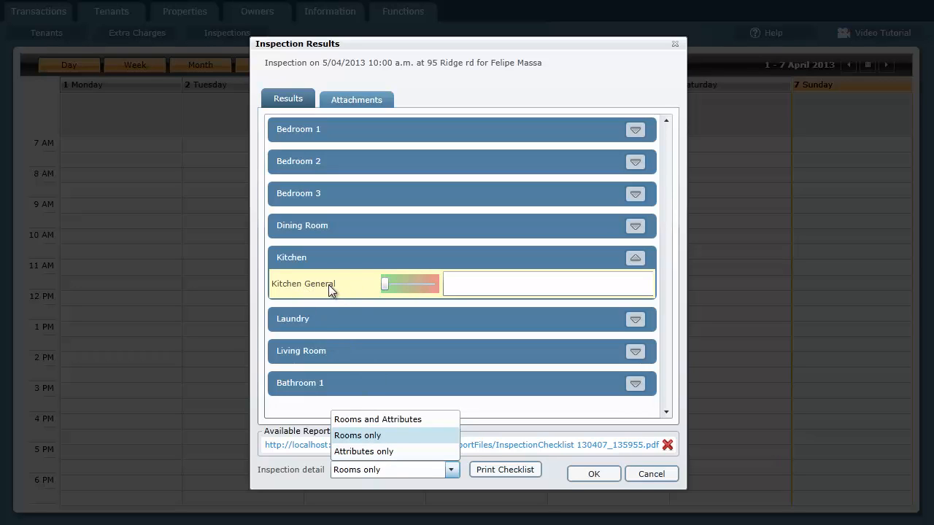
left_click(370, 452)
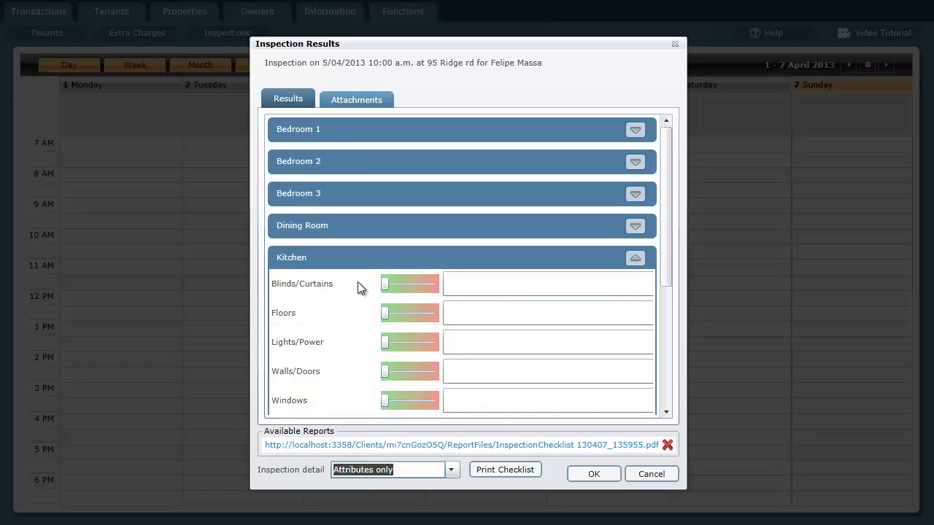
- Rate the kitchen's Diskwasher 2, Stove 4, Cabinets 1, Windows 3 and Blinds/Curtains 5 on the best-to-worst scale
left_click_drag(668, 260, 666, 333)
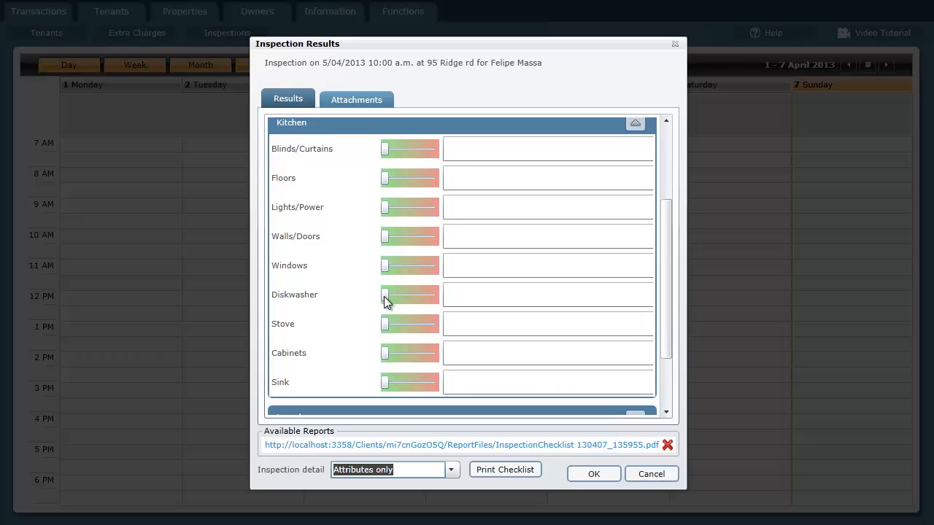
left_click_drag(384, 297, 404, 294)
left_click_drag(385, 326, 416, 326)
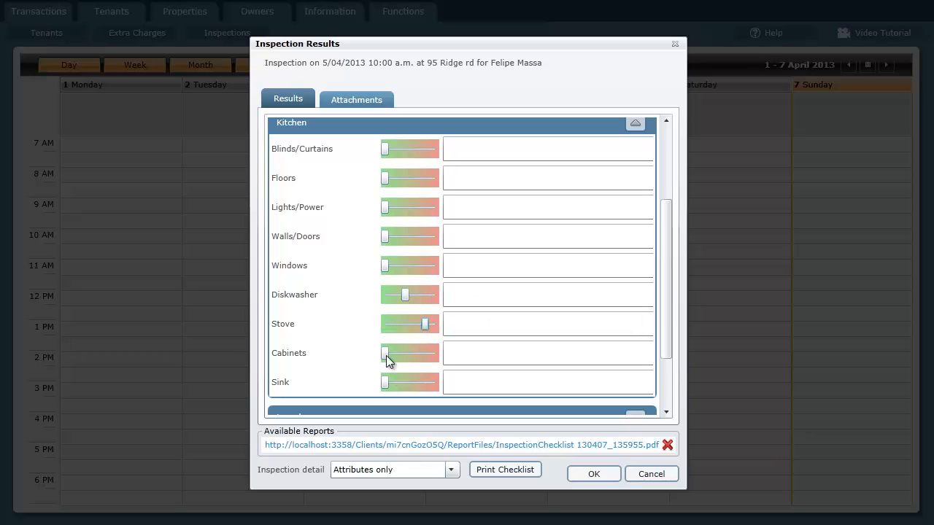
left_click_drag(386, 356, 395, 356)
left_click_drag(384, 265, 414, 266)
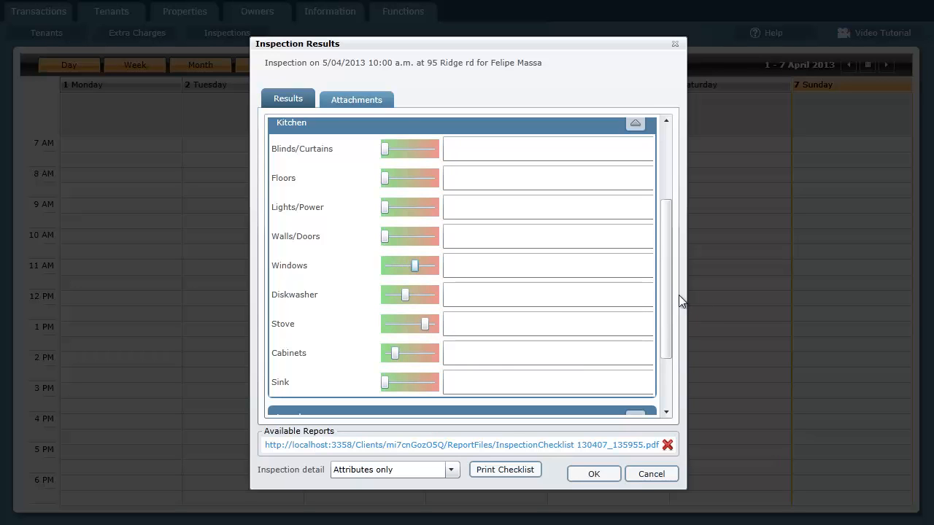
left_click_drag(667, 296, 665, 253)
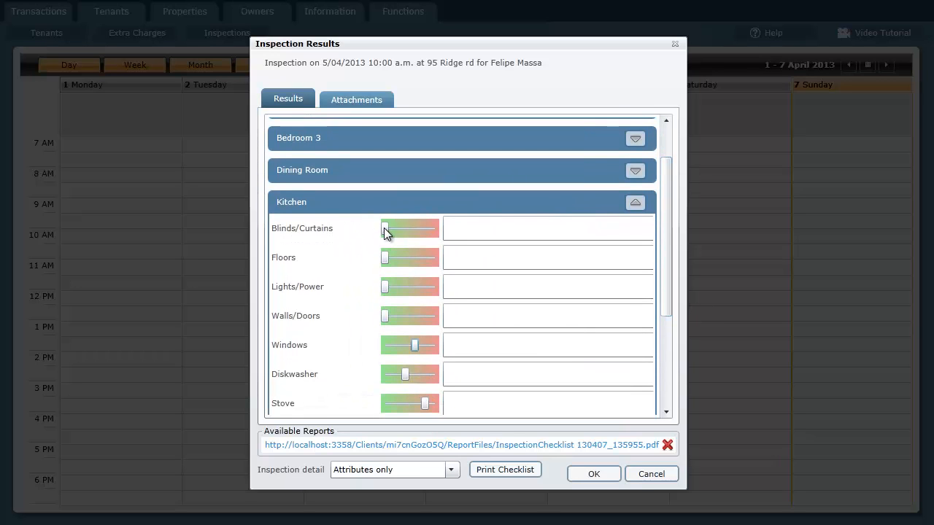
left_click_drag(385, 231, 438, 230)
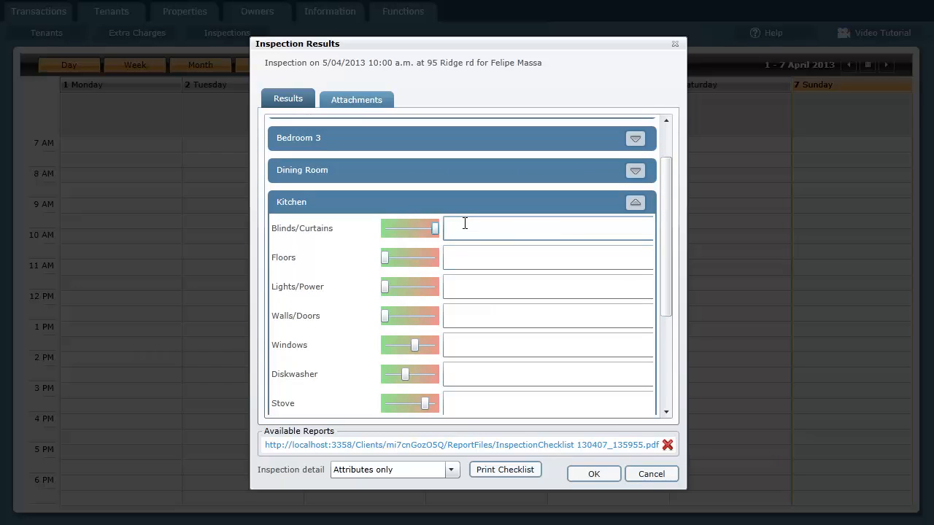
- Add the comment "Stove needs cleaning" to the kitchen's Stove attribute
left_click_drag(665, 240, 666, 285)
left_click(529, 319)
type("Stove")
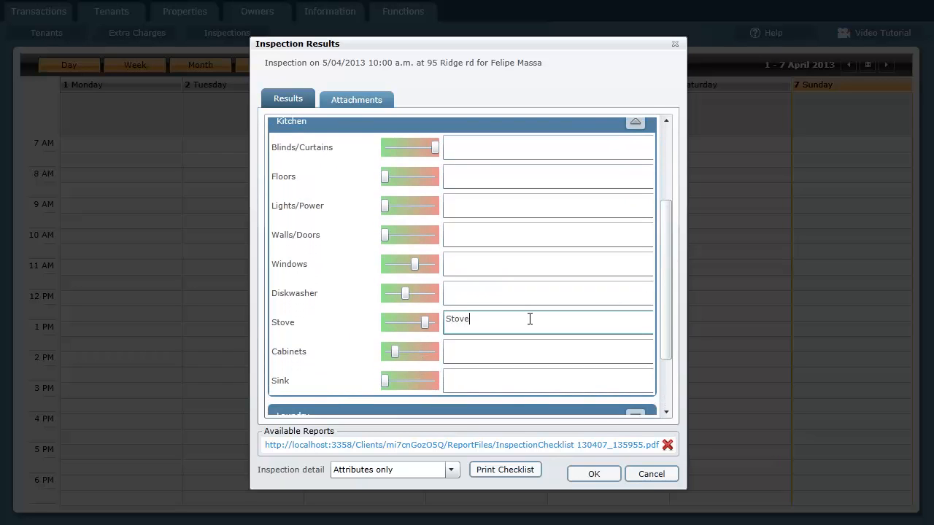
type(" needs cleaning")
- Set the inspection detail to Rooms and Attributes, look at the Kitchen General entry, and return to Attributes only
left_click(453, 475)
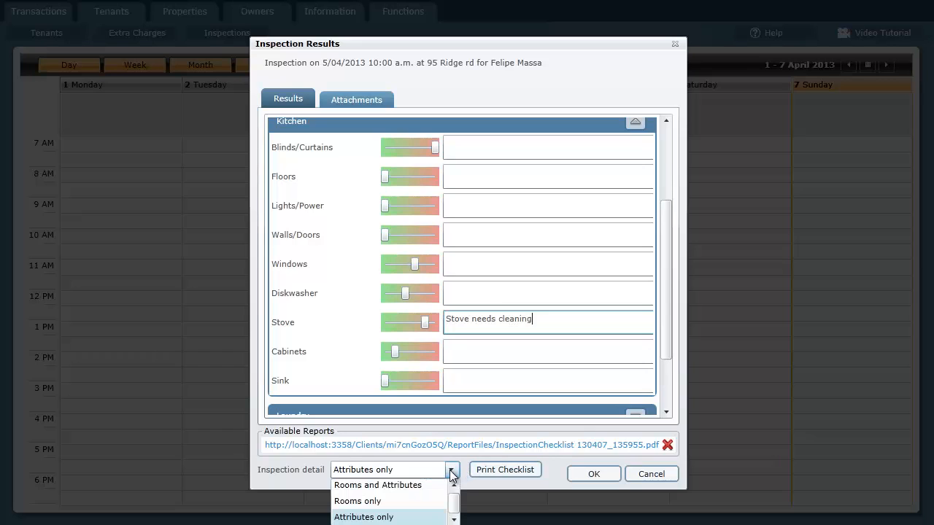
left_click(400, 485)
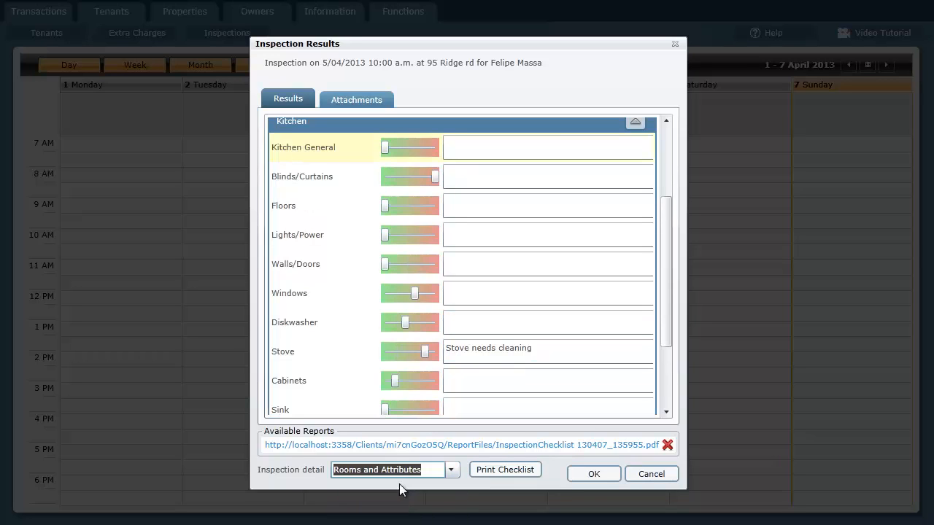
left_click_drag(668, 285, 669, 262)
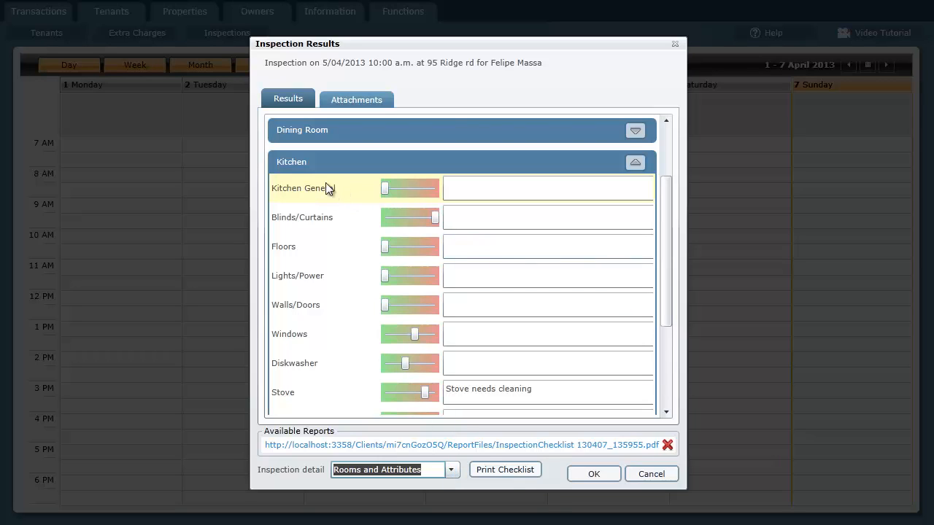
left_click(450, 469)
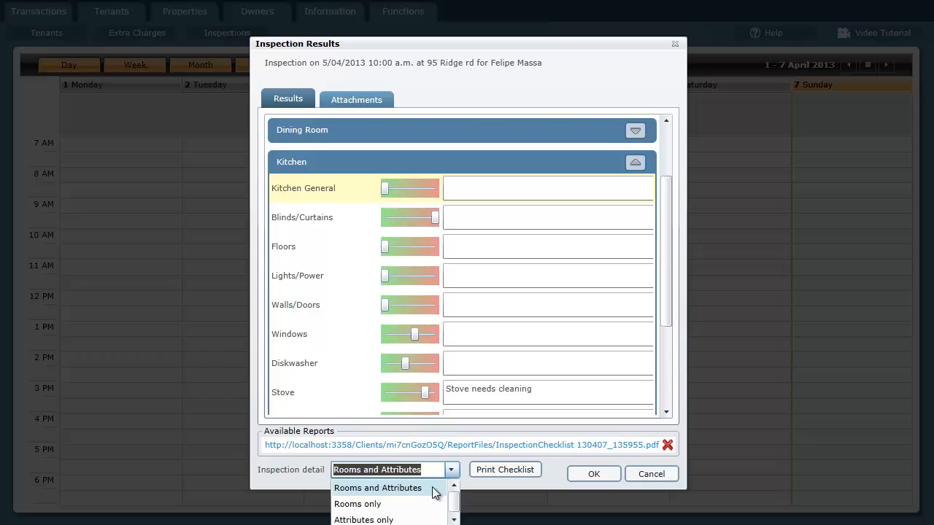
left_click(393, 520)
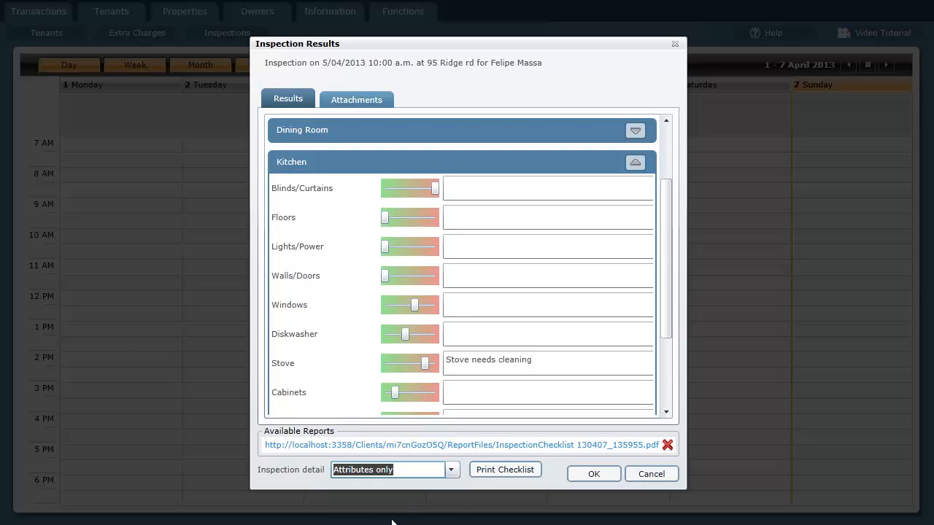
- Set the inspection detail to Rooms only, expand and collapse the Dining Room results, and switch back to Attributes only
left_click(450, 470)
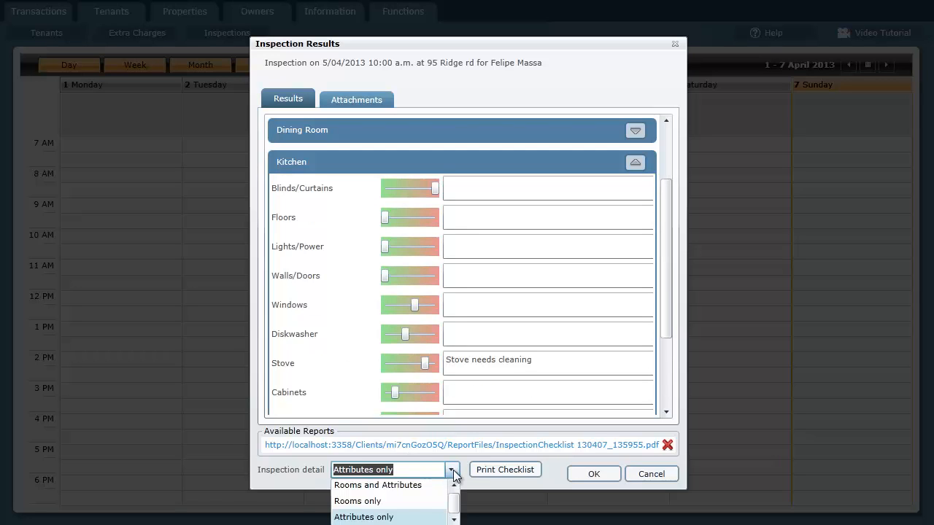
left_click(357, 501)
left_click(634, 224)
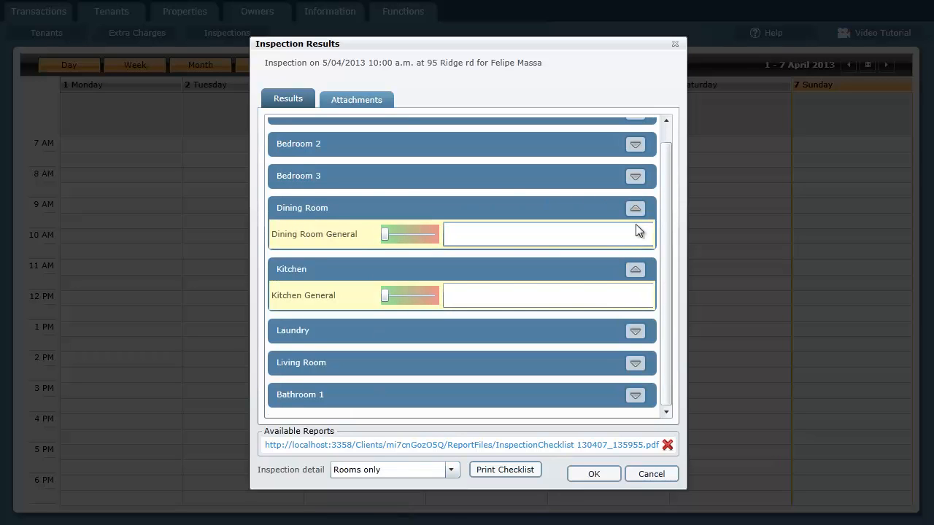
left_click(636, 209)
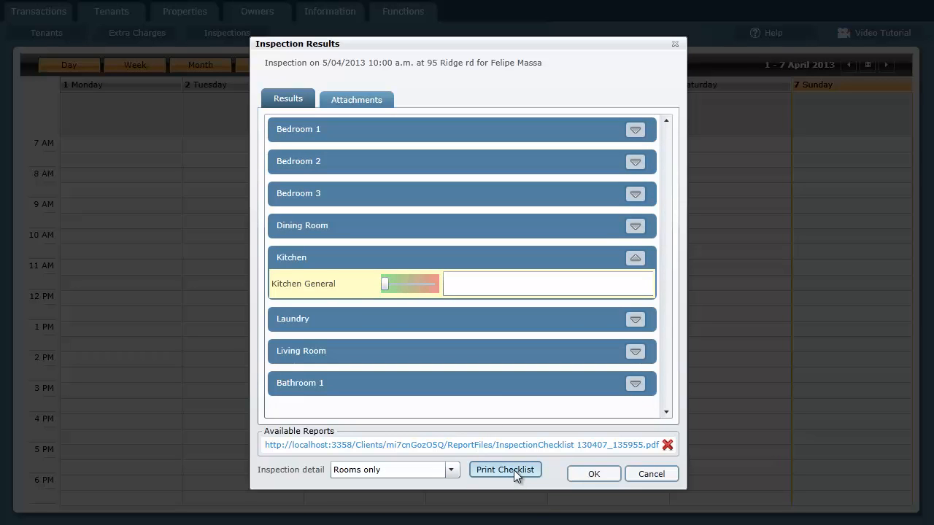
left_click(450, 470)
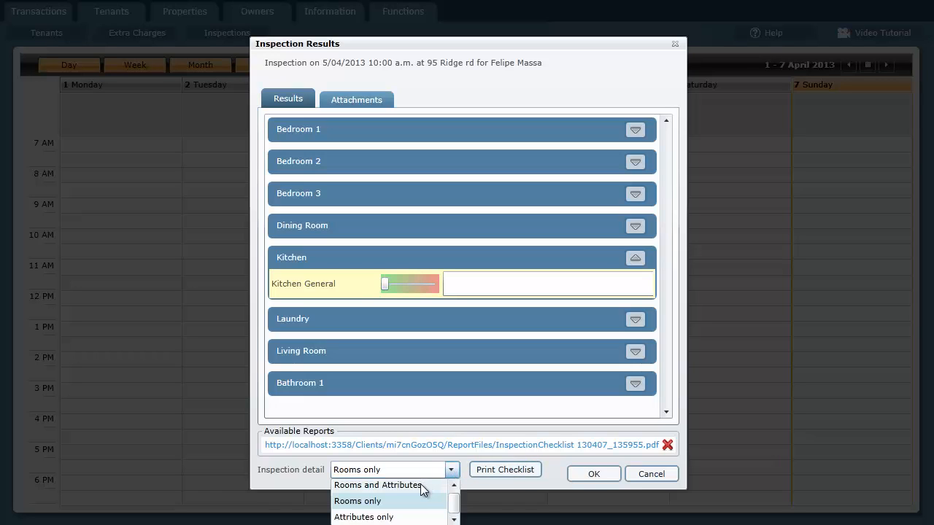
left_click(389, 518)
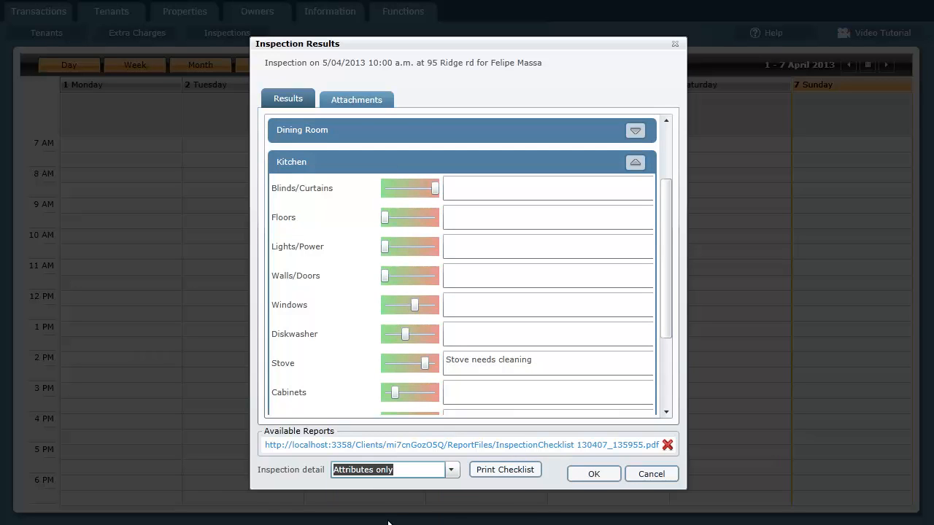
- Generate the attributes-only inspection checklist and look through the new PDF report
left_click(512, 472)
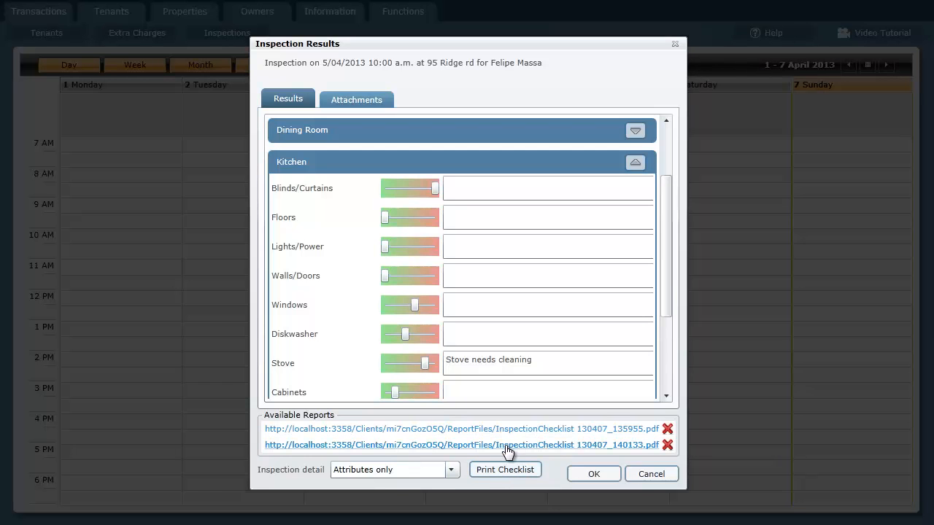
left_click(505, 445)
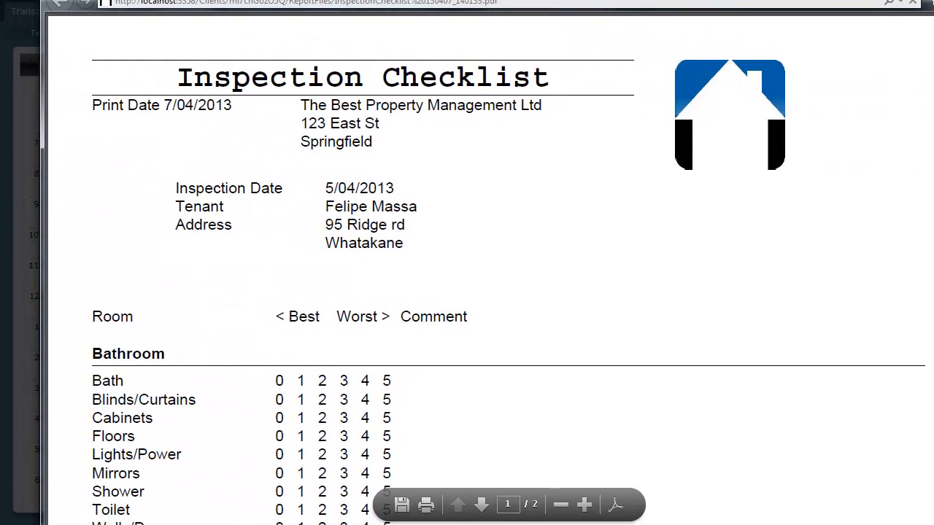
scroll(481, 263, "down", 15)
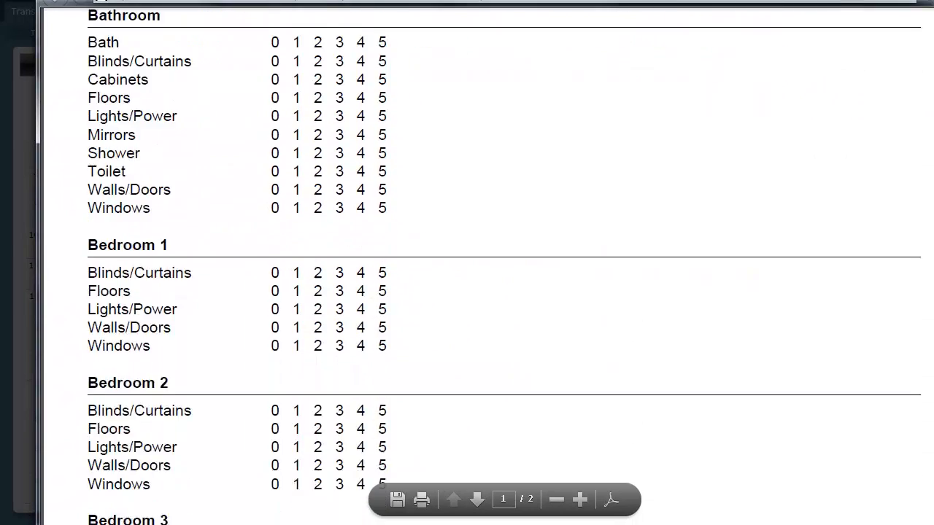
scroll(481, 262, "down", 3)
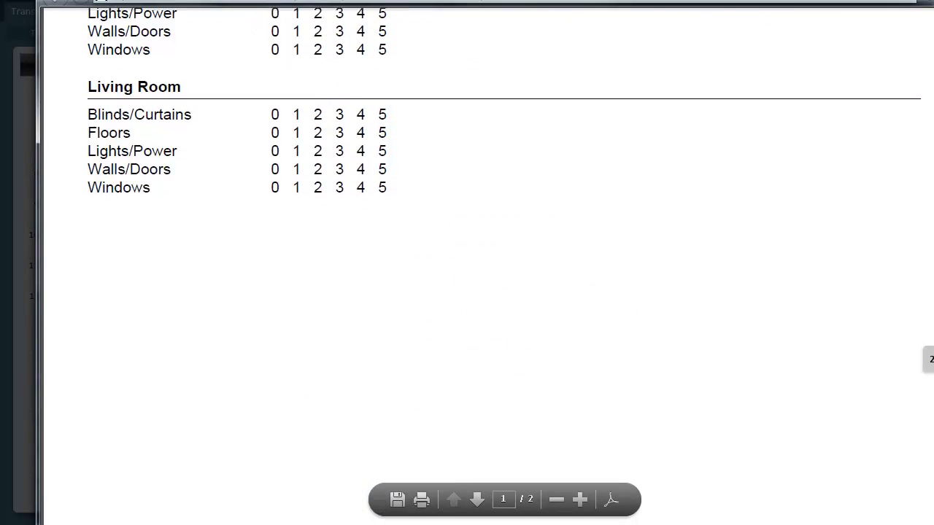
scroll(482, 262, "up", 3)
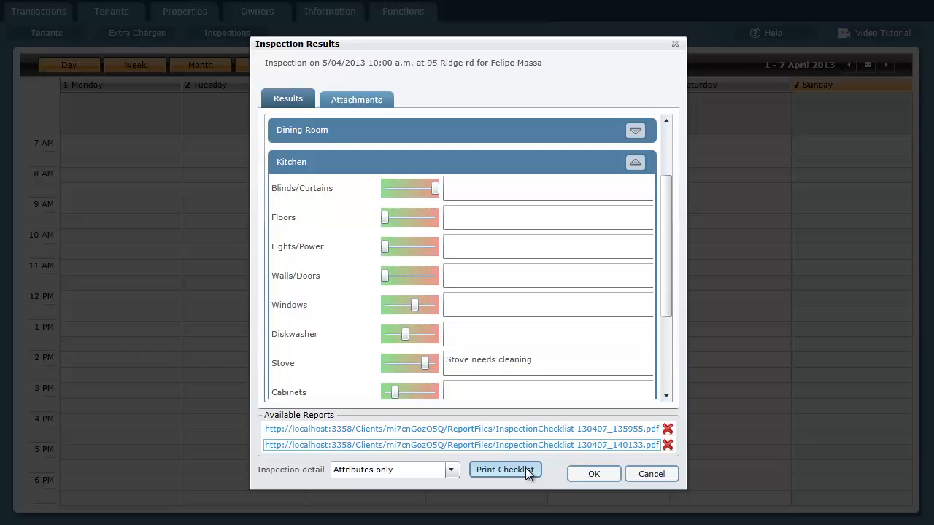
- Rate the kitchen's Floors and Lights/Power 2 on the best-to-worst scale, and save the results and the inspection
left_click_drag(666, 196, 667, 164)
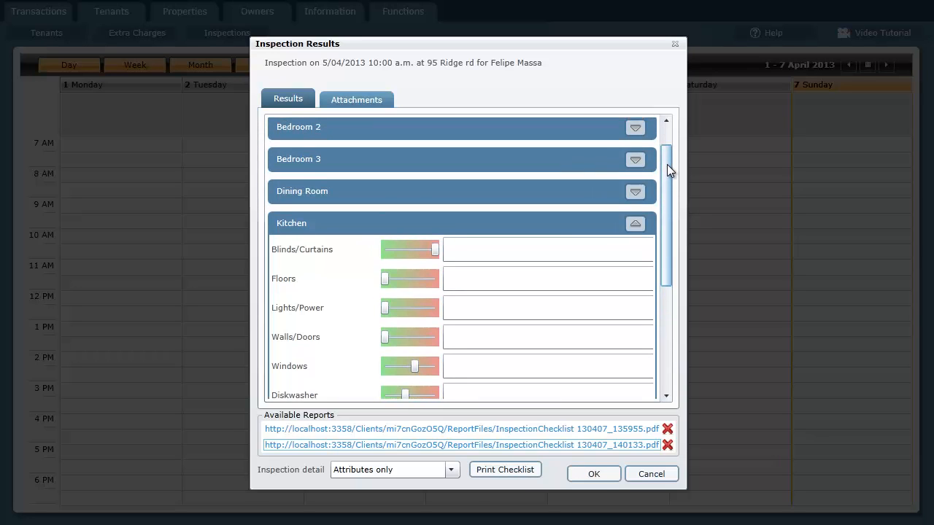
left_click_drag(384, 279, 405, 279)
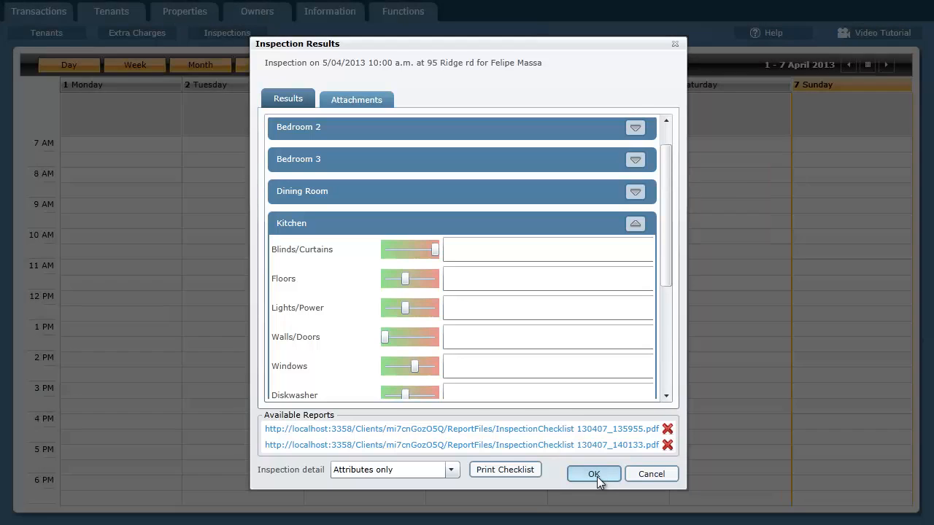
left_click(594, 475)
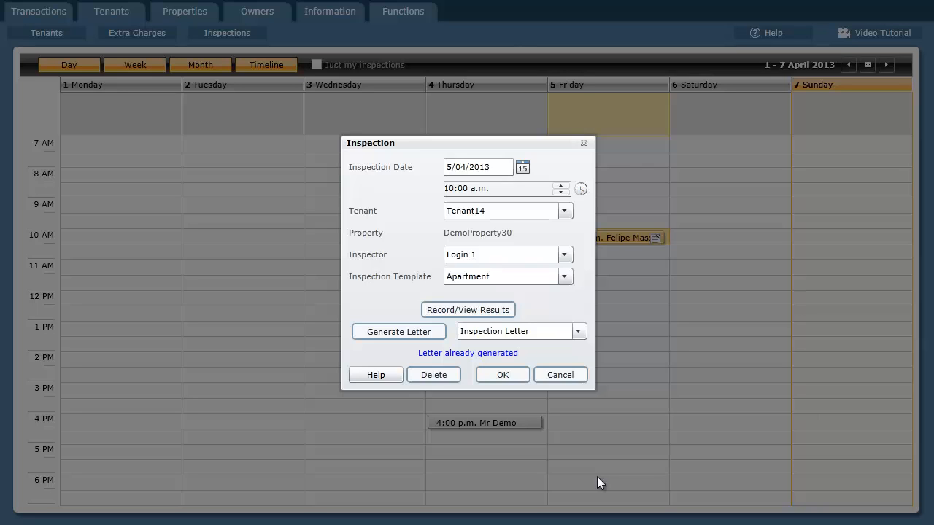
left_click(511, 373)
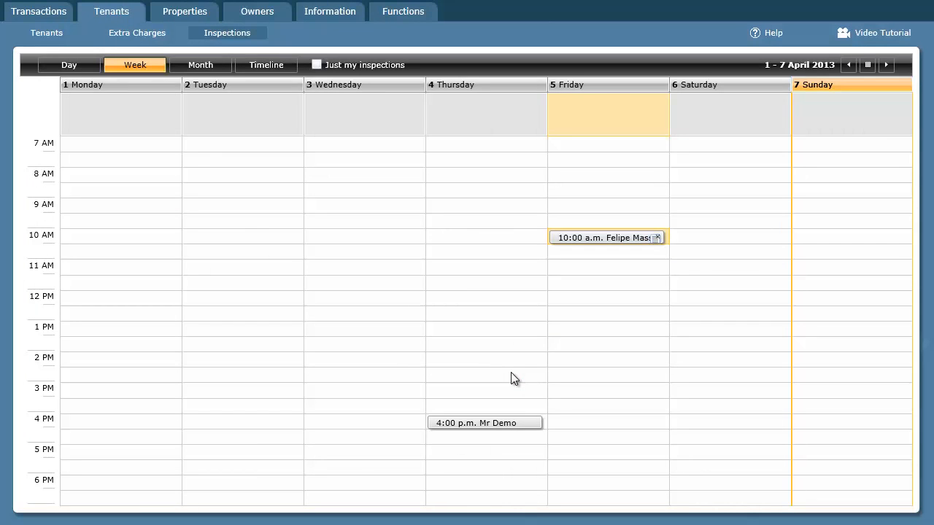
- Open the results of the Thursday 4:00 p.m. inspection and view its attachment IMG_0291
left_click(501, 430)
double_click(502, 429)
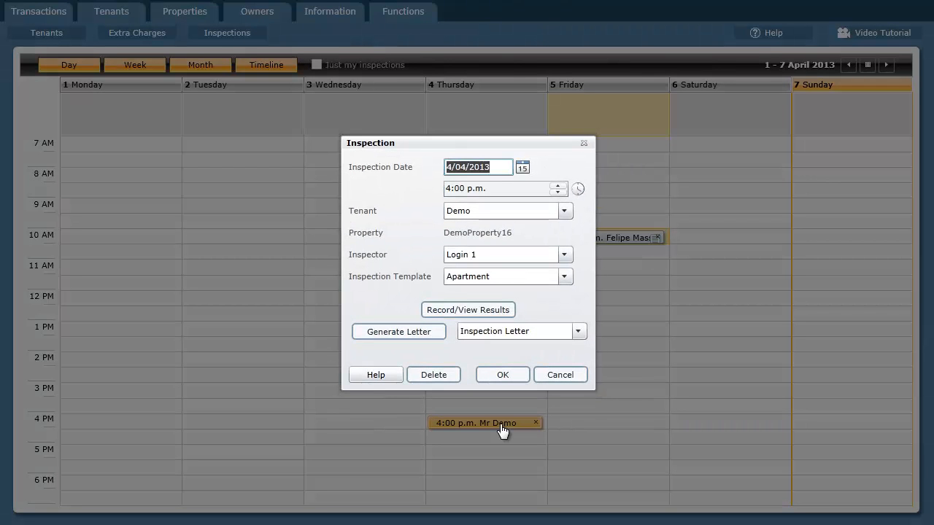
left_click(473, 309)
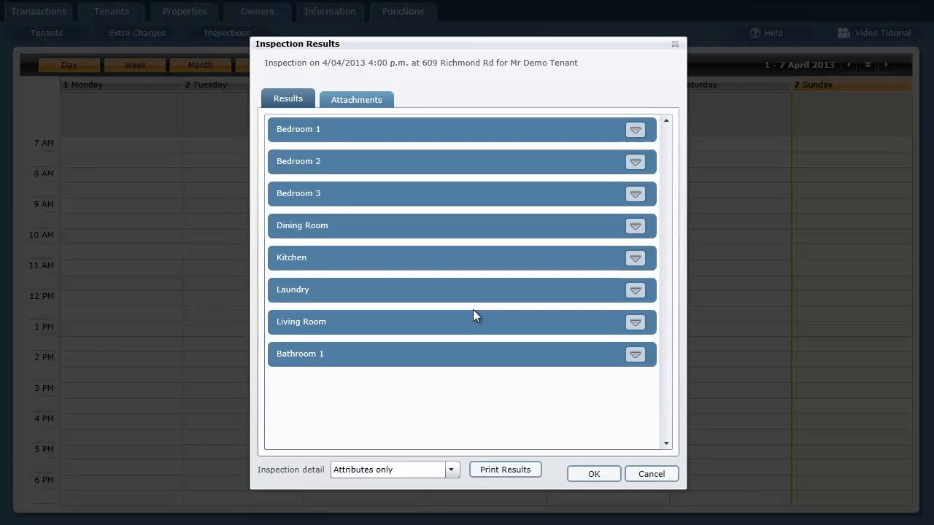
left_click(373, 99)
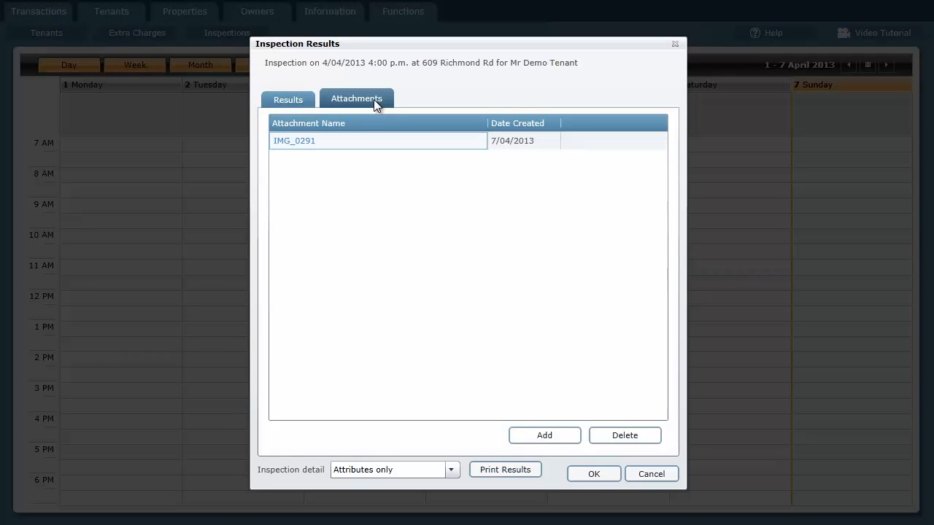
left_click(305, 143)
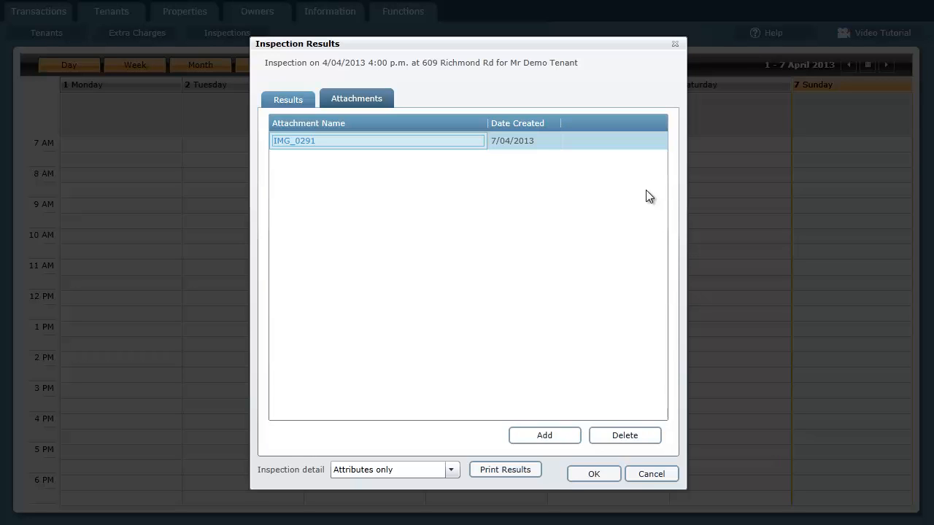
- Generate the results report for the Thursday inspection, look through the PDF, and close the inspection without saving
left_click(508, 472)
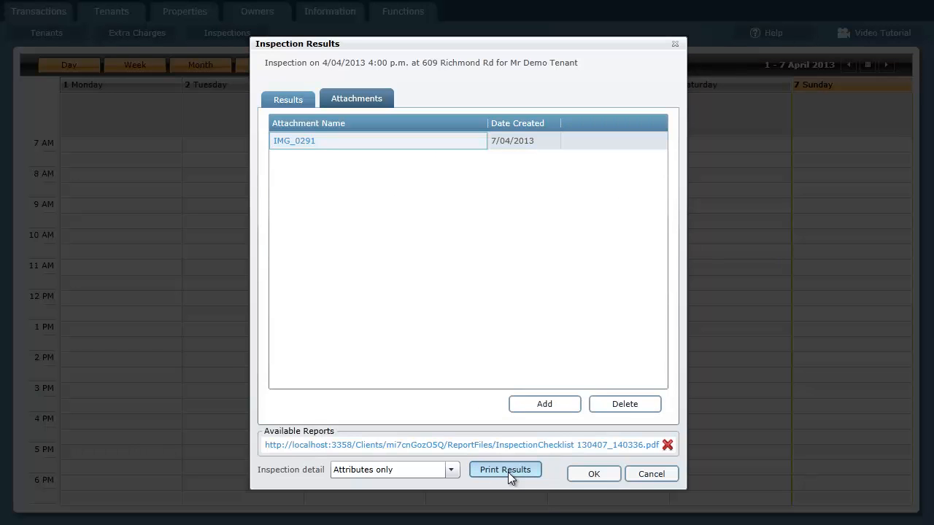
left_click(508, 446)
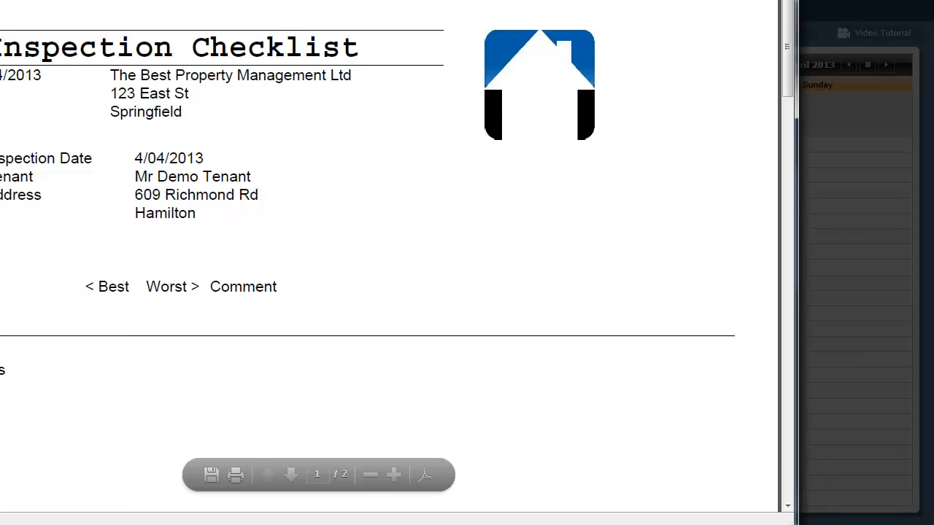
left_click_drag(911, 62, 910, 353)
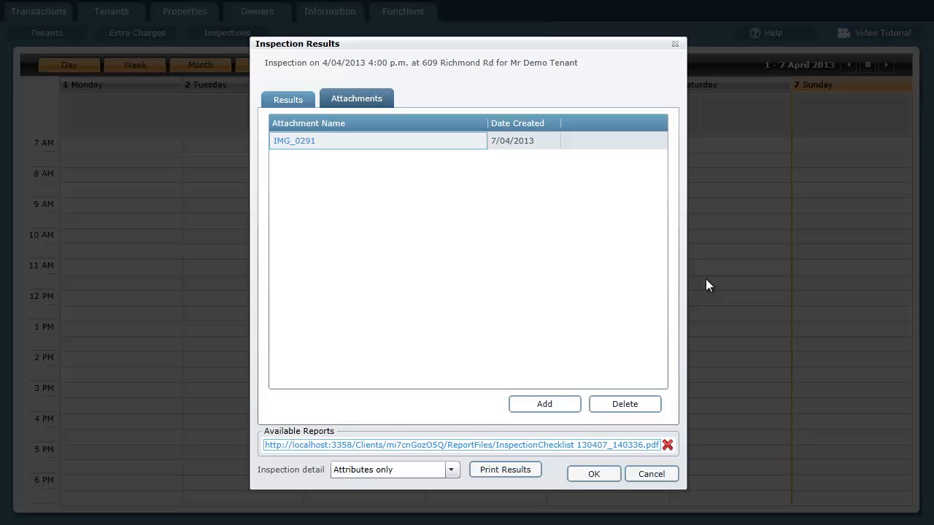
left_click(654, 474)
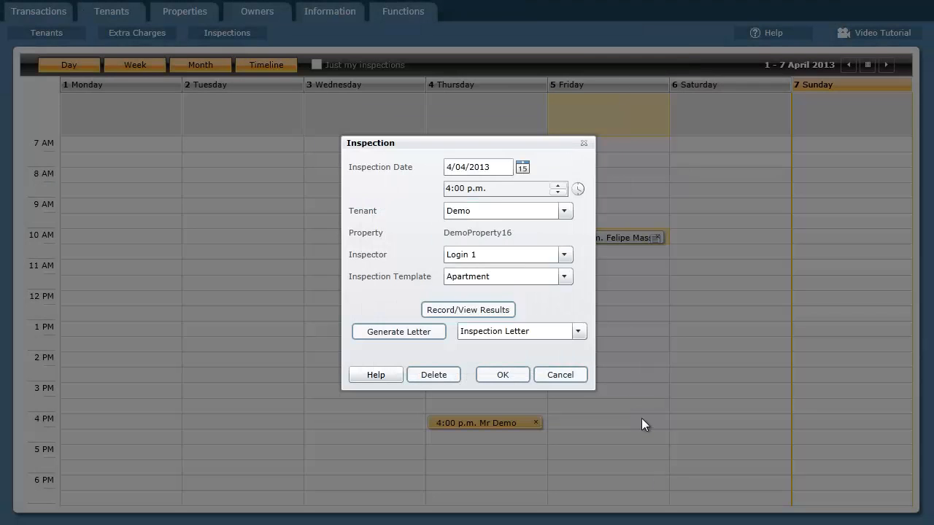
left_click(560, 375)
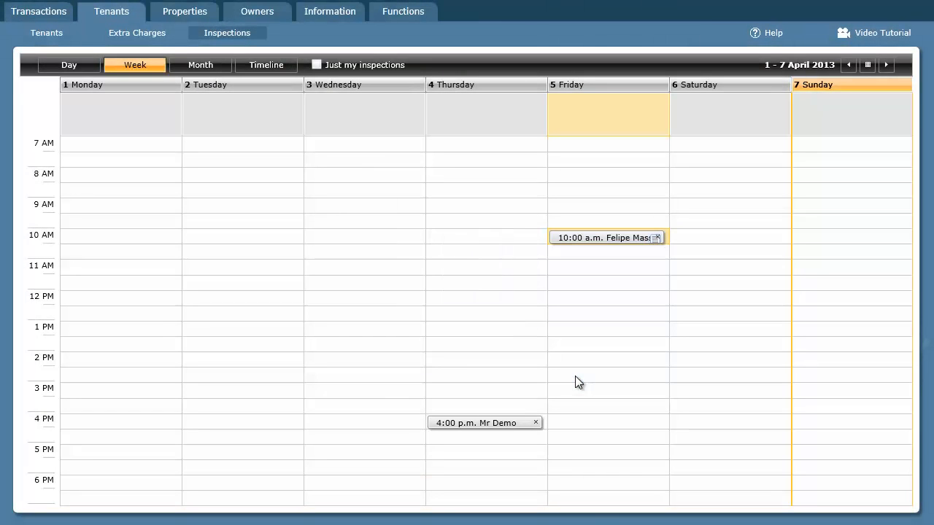
- Open the Demo tenant's details and set the inspection frequency to 3 months, and change it to 1 month
left_click(48, 36)
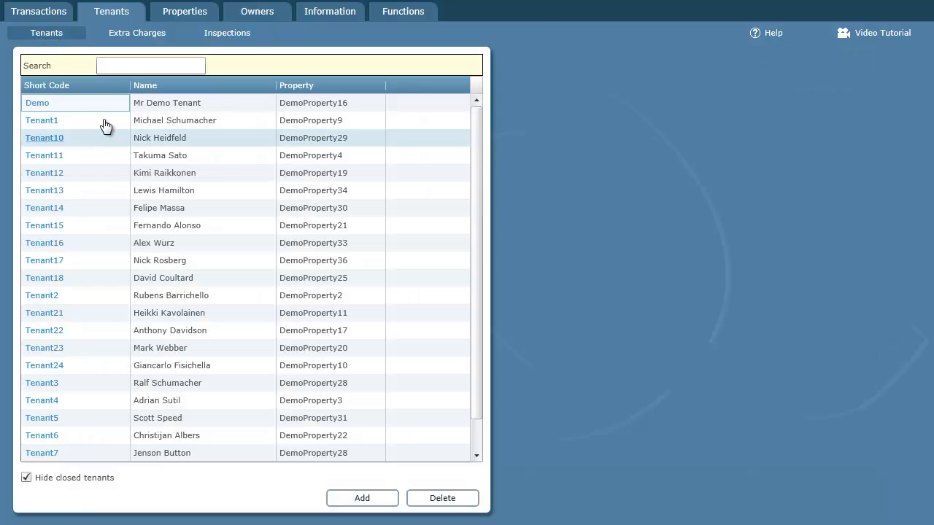
left_click(44, 102)
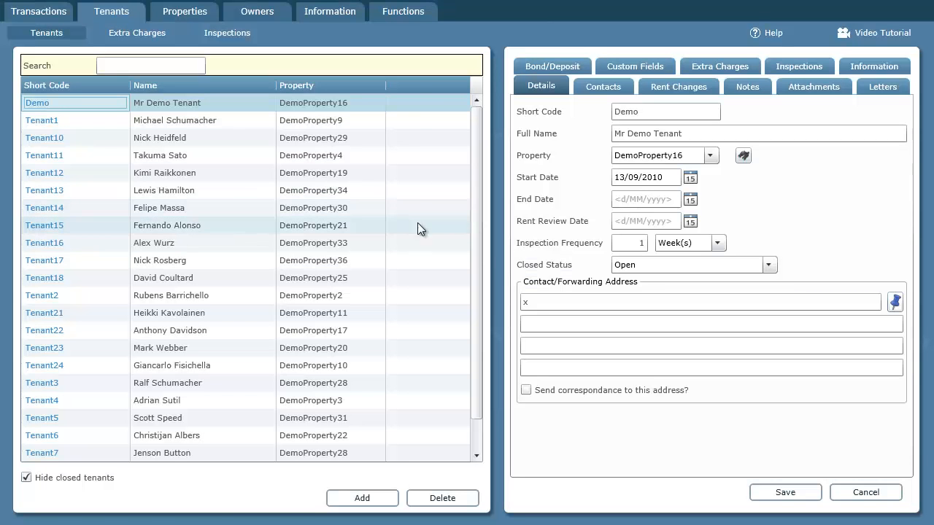
left_click(642, 243)
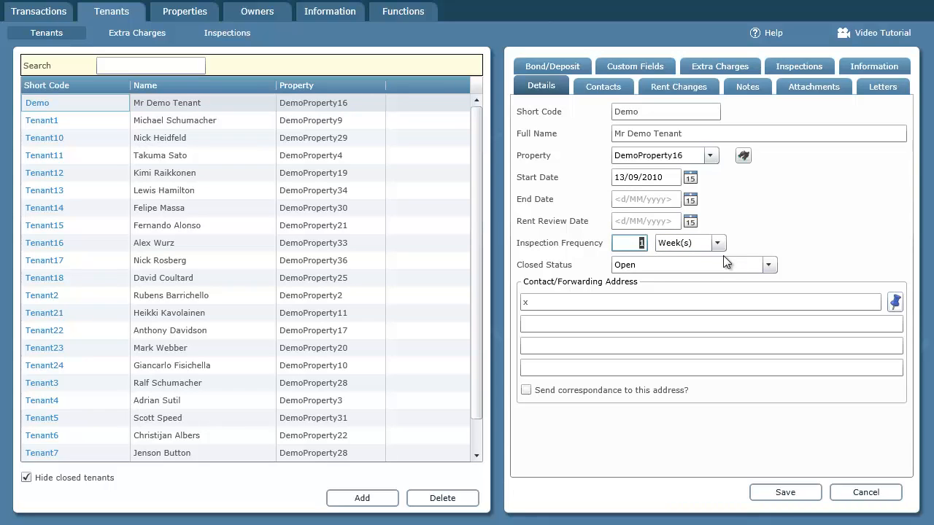
type("3")
left_click(718, 243)
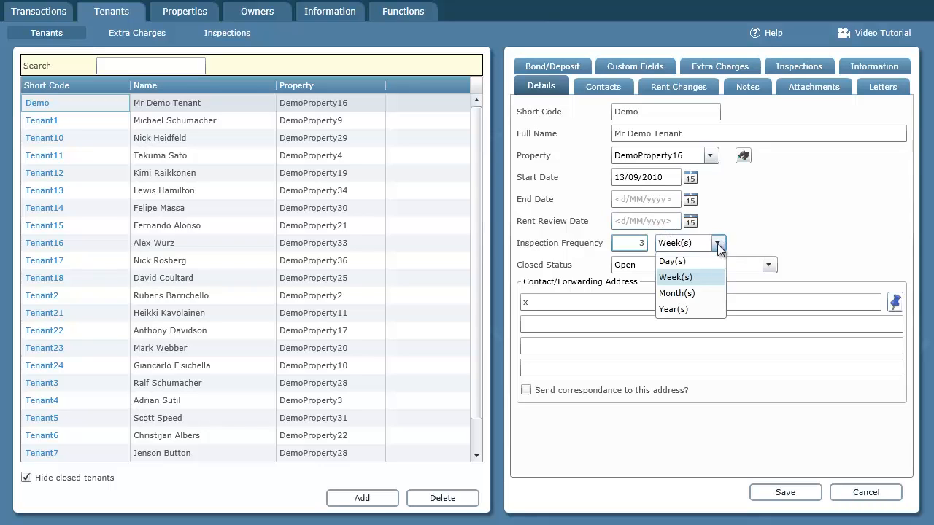
left_click(686, 291)
left_click(636, 242)
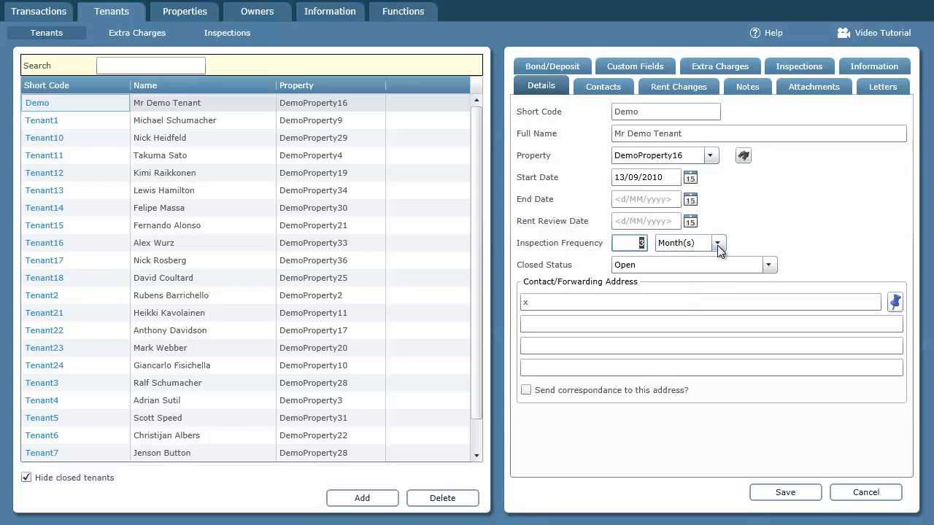
type("1")
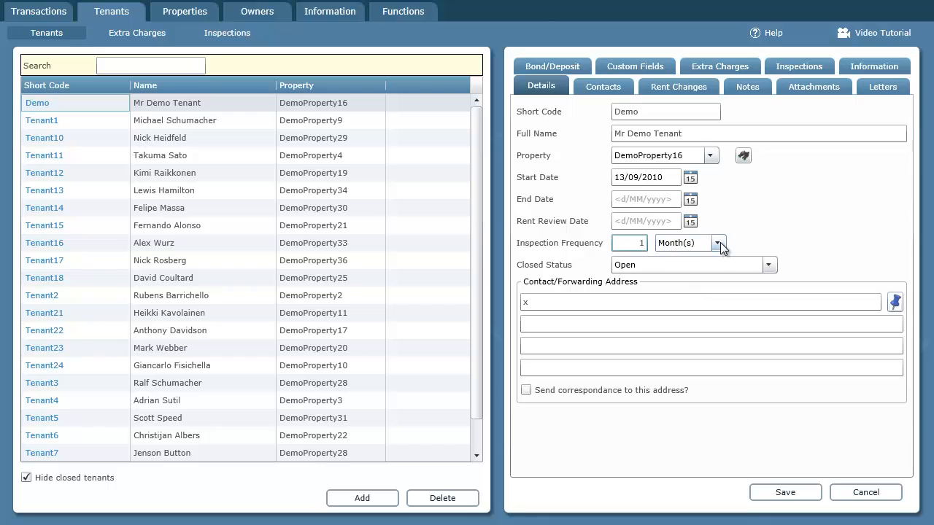